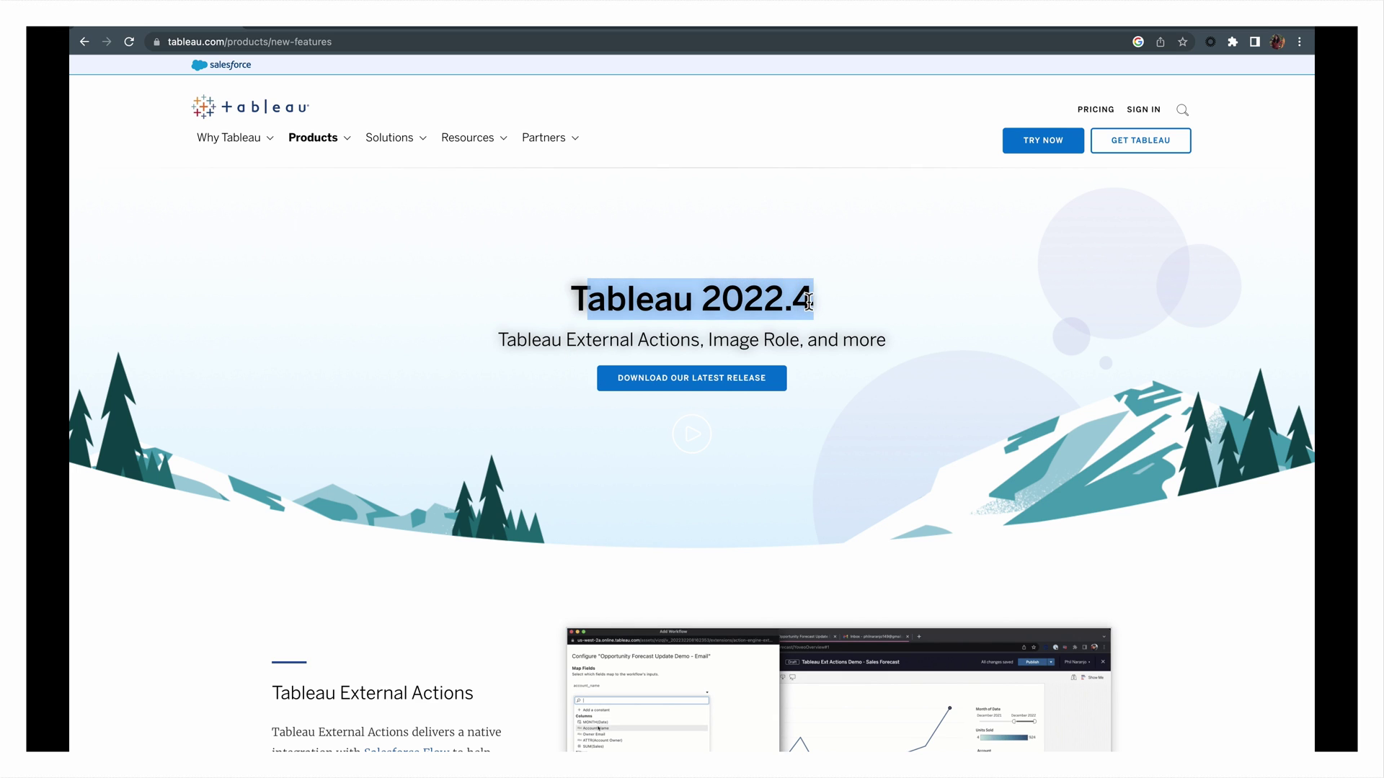
Scroll down to All Features on the Tableau 2022.4 page and expand the PROPER() string function details.
left_click(798, 345)
scroll(797, 346, "down", 1)
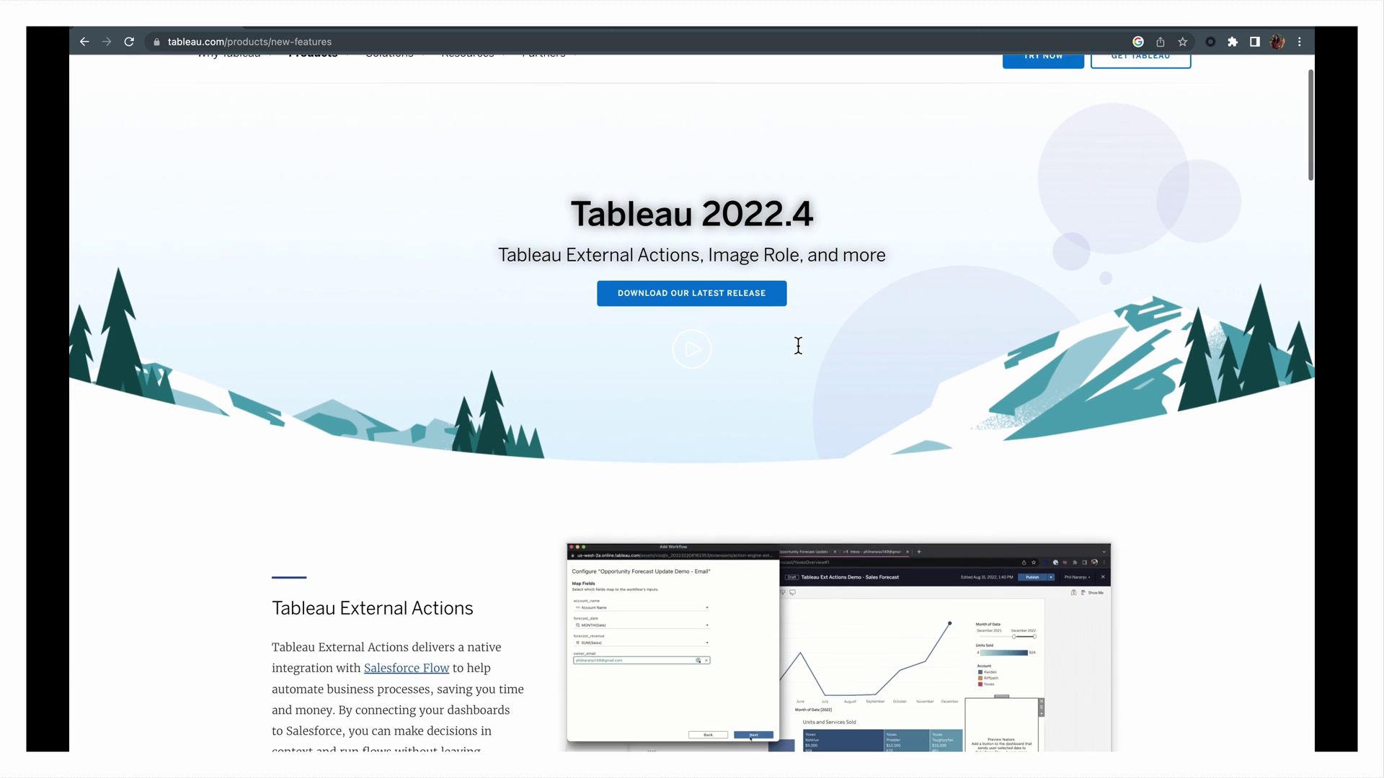
scroll(798, 346, "down", 10)
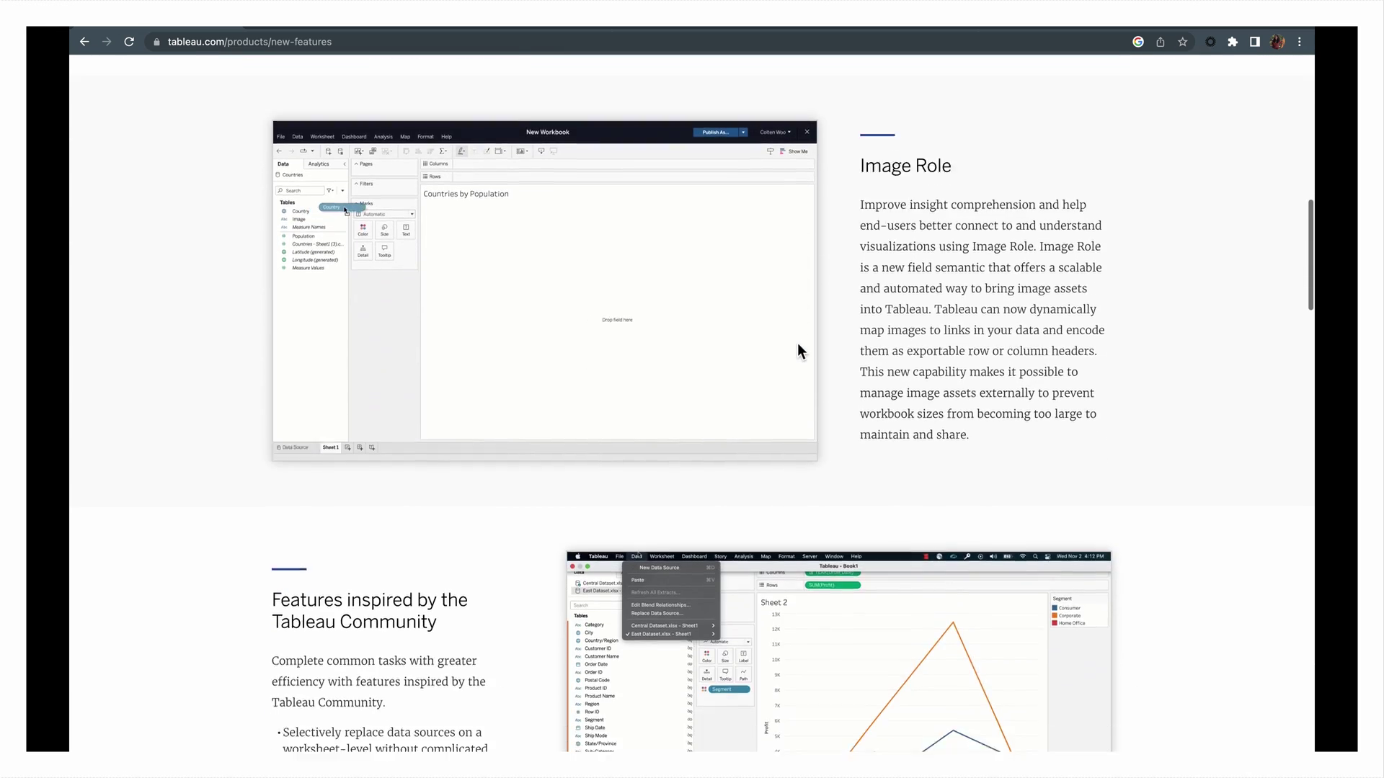
scroll(798, 344, "down", 11)
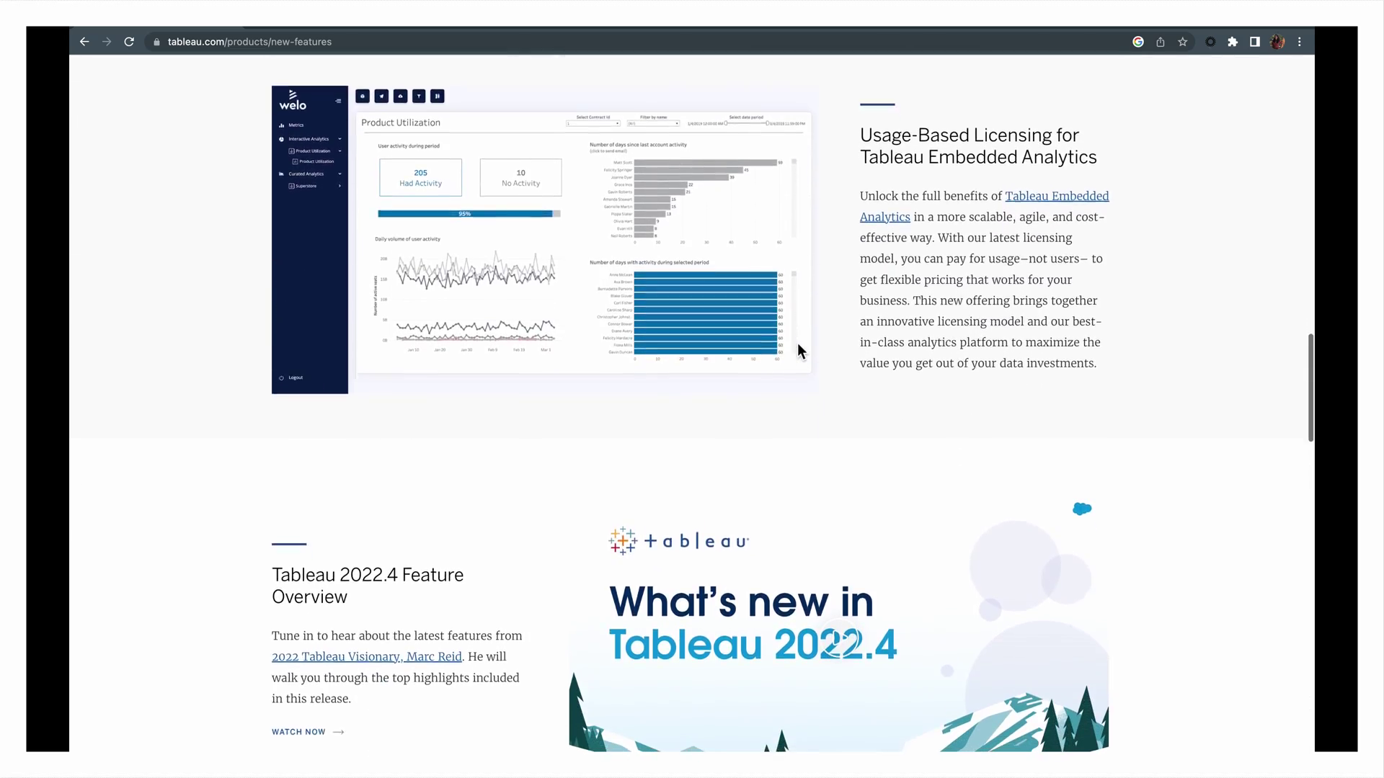
scroll(797, 345, "down", 9)
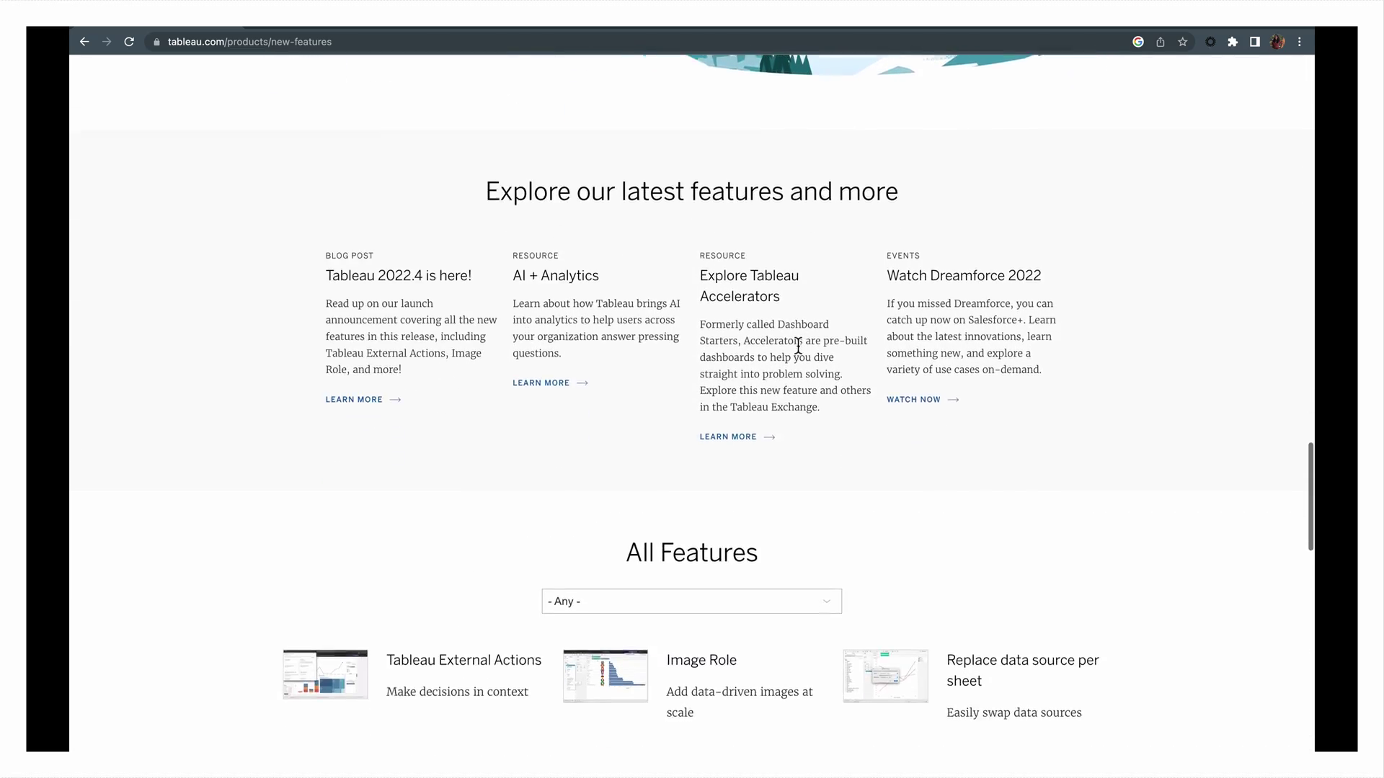
scroll(798, 346, "up", 1)
scroll(797, 344, "down", 5)
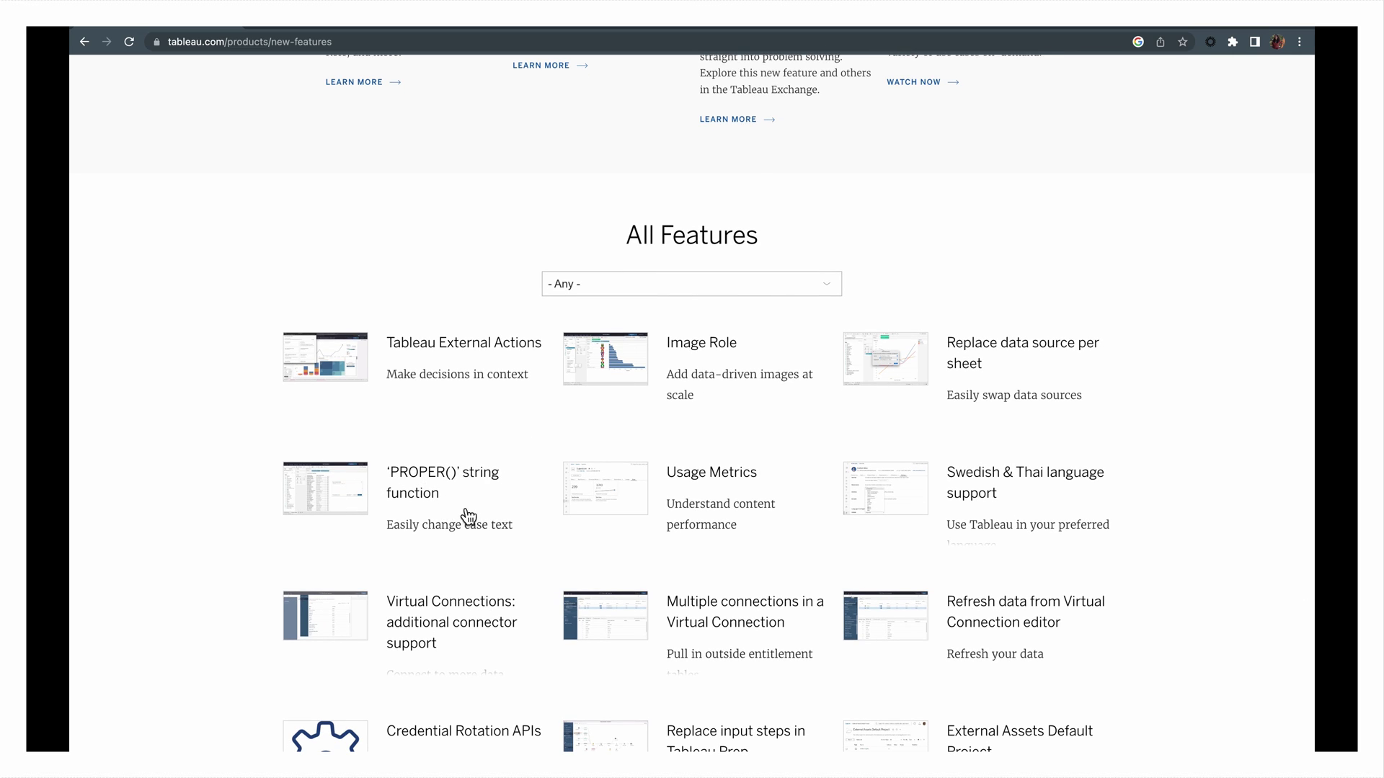
left_click(428, 503)
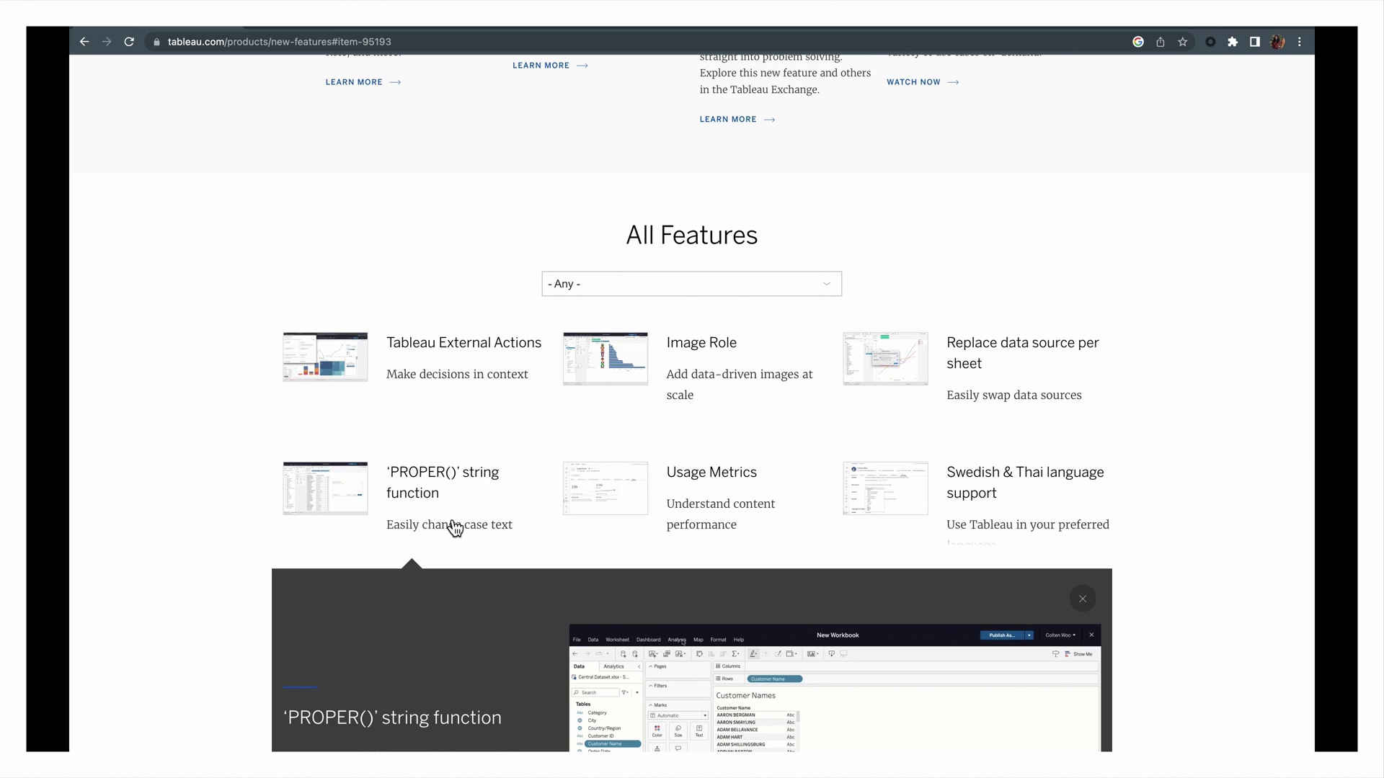
scroll(450, 525, "down", 4)
scroll(448, 519, "down", 1)
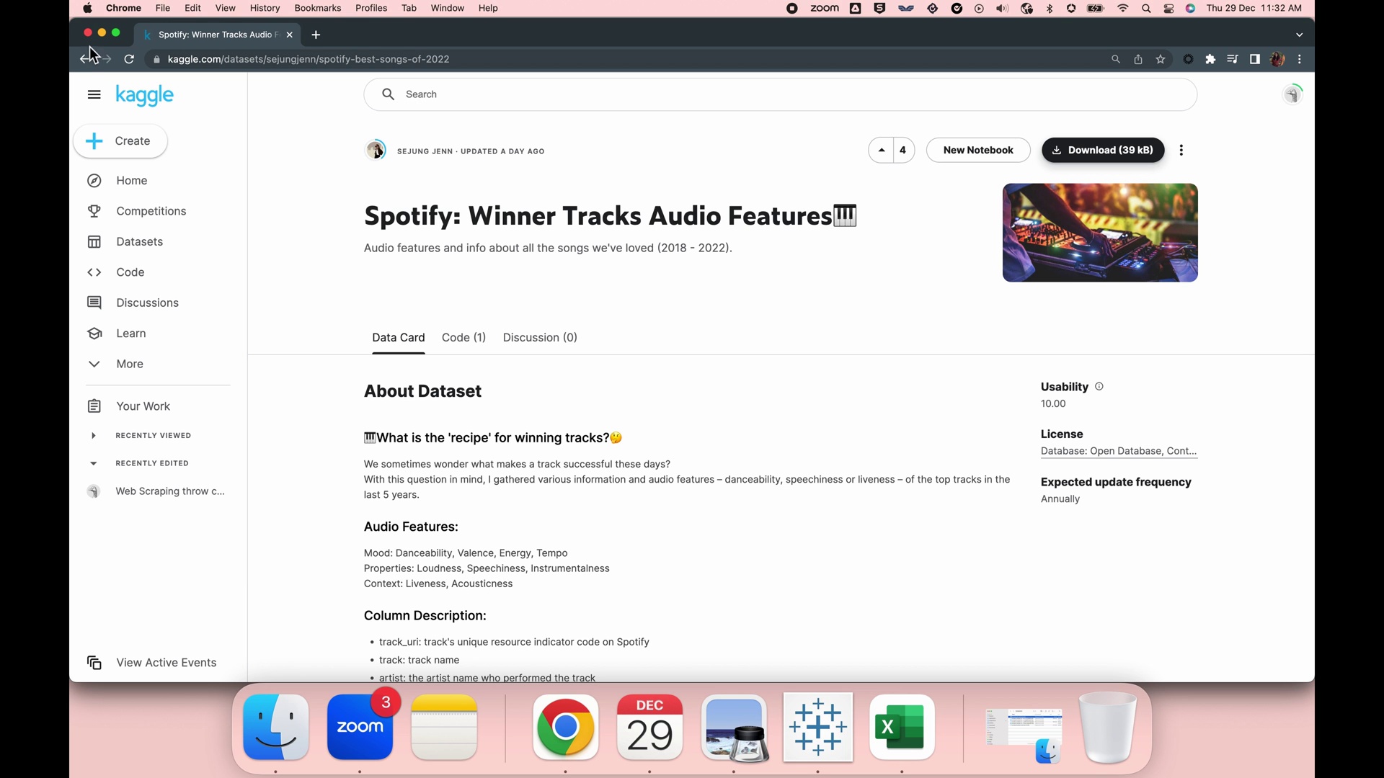
Maximize Chrome and download the 'Spotify: Winner Tracks Audio Features' dataset (39 kB) as a zip.
left_click(116, 34)
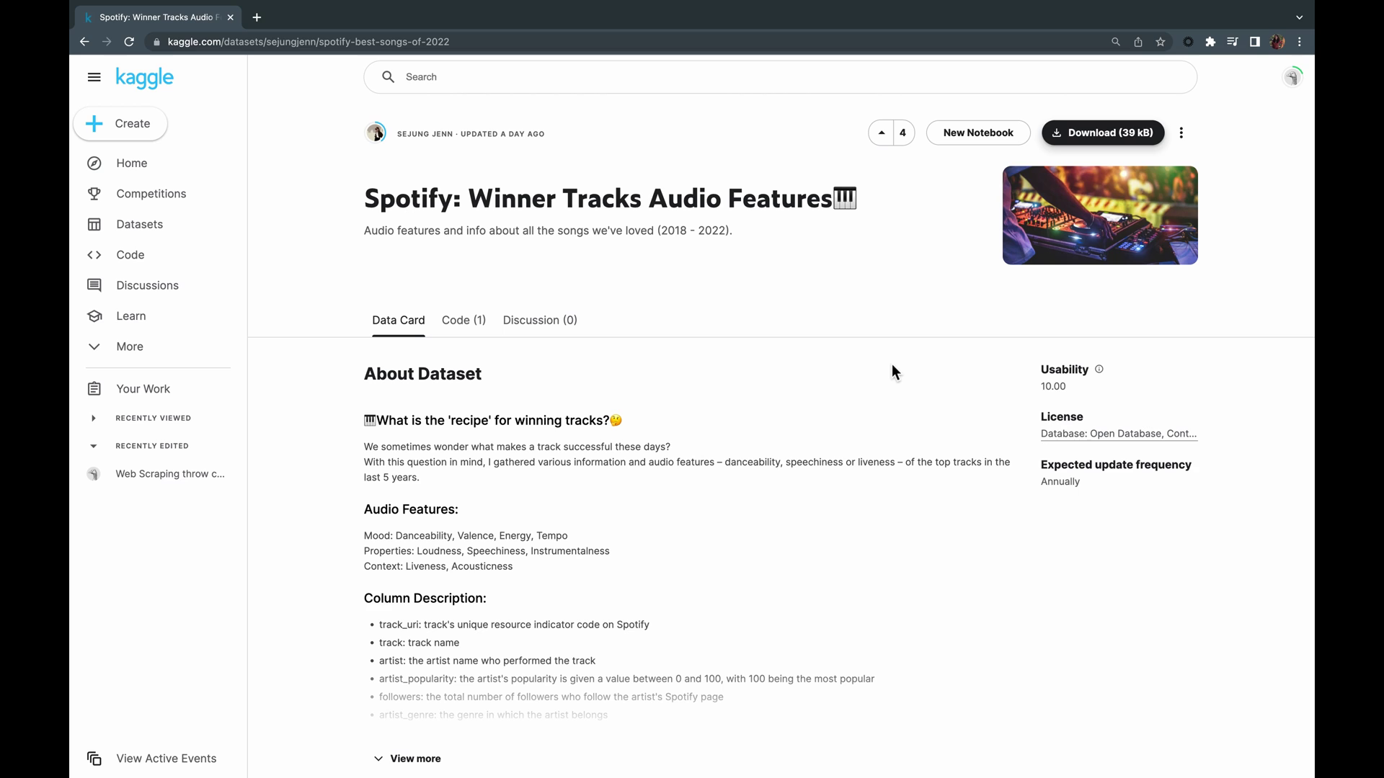
scroll(892, 372, "down", 1)
scroll(892, 372, "up", 1)
left_click_drag(358, 202, 838, 200)
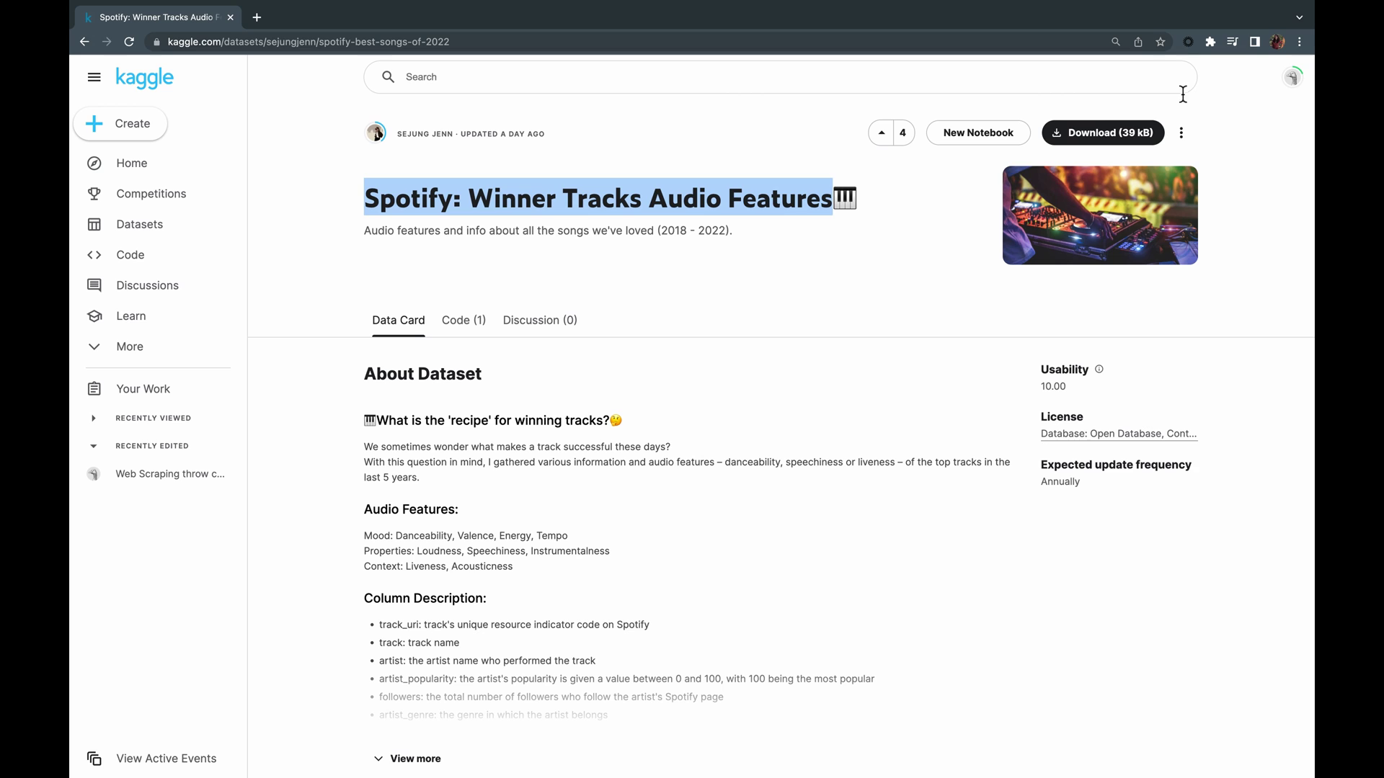
scroll(563, 371, "down", 3)
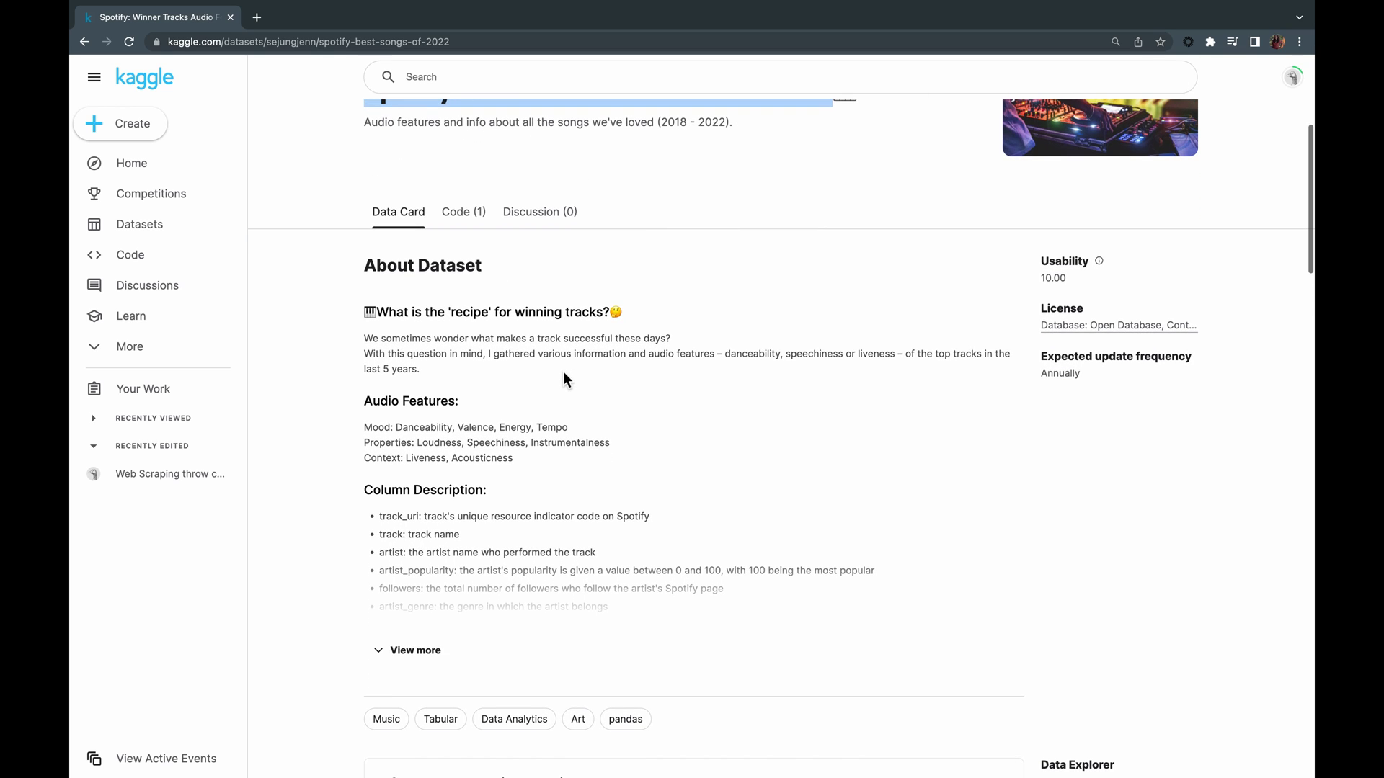
scroll(564, 370, "up", 3)
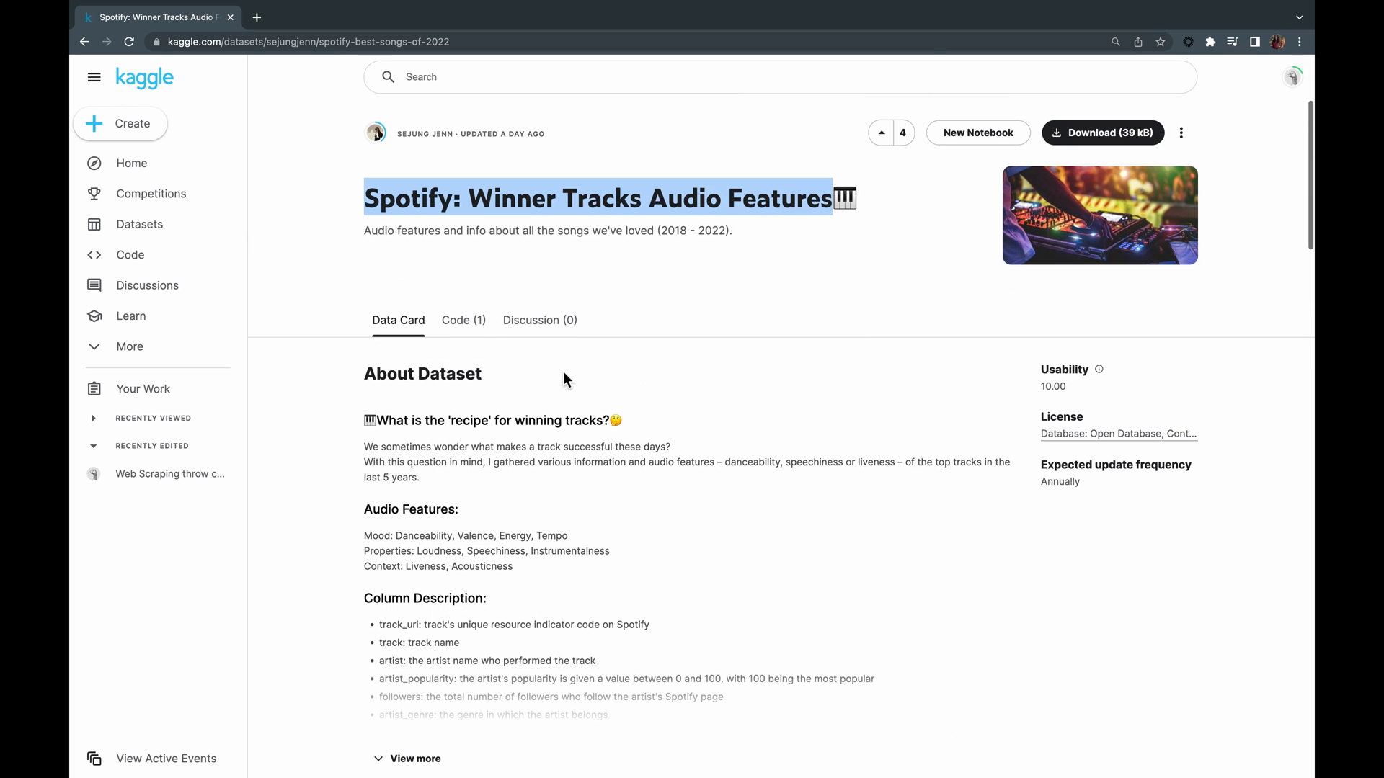
left_click(1086, 138)
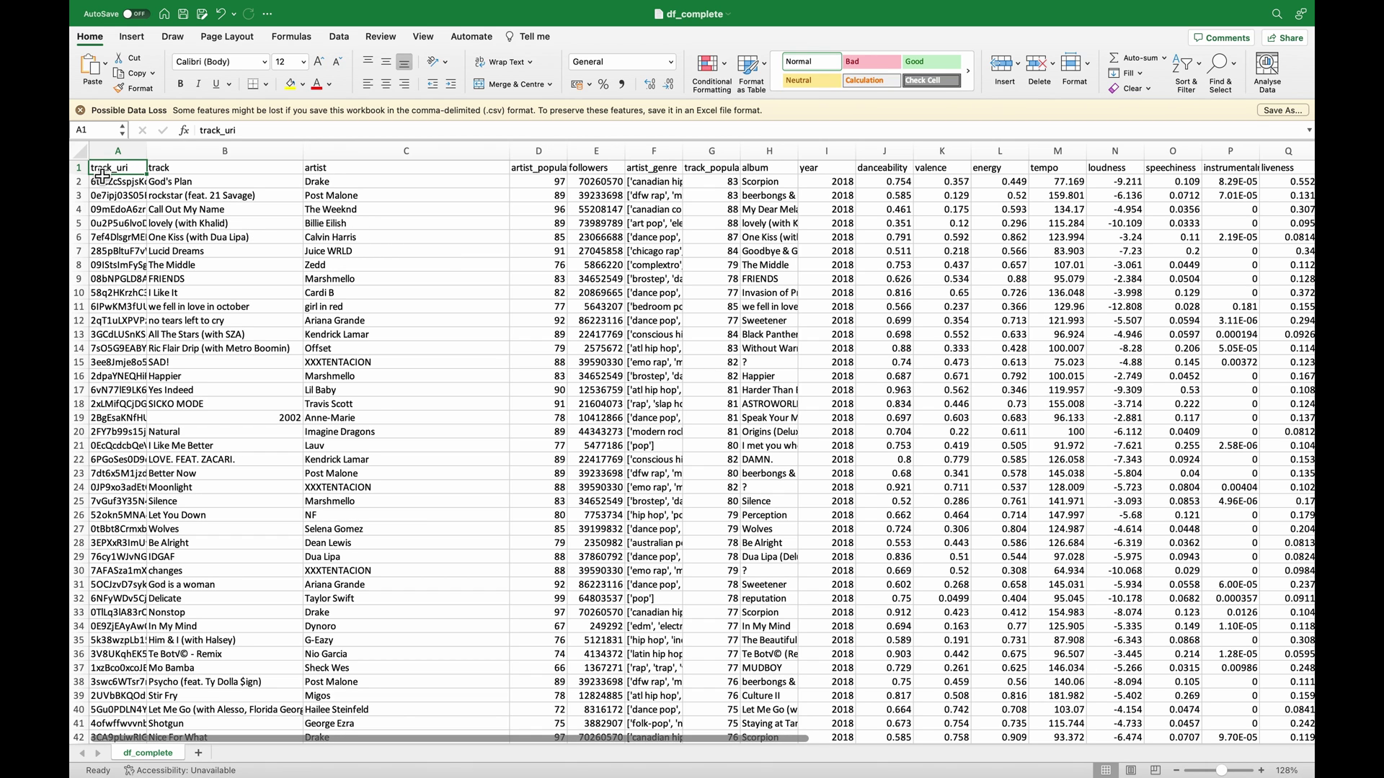
Select the df_complete header row and album cell H1, then bring up Sort & Filter.
left_click_drag(105, 175, 591, 177)
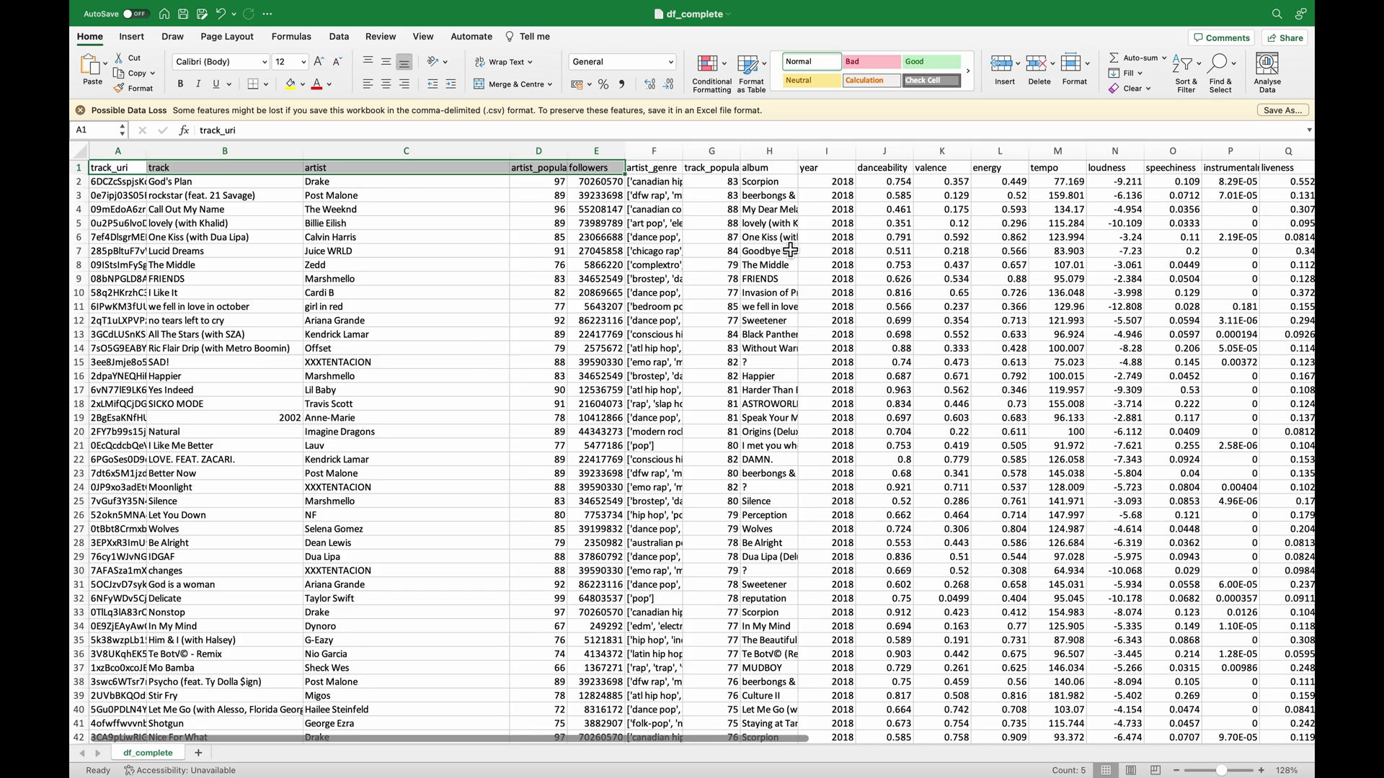
scroll(791, 250, "right", 5)
scroll(791, 250, "right", 3)
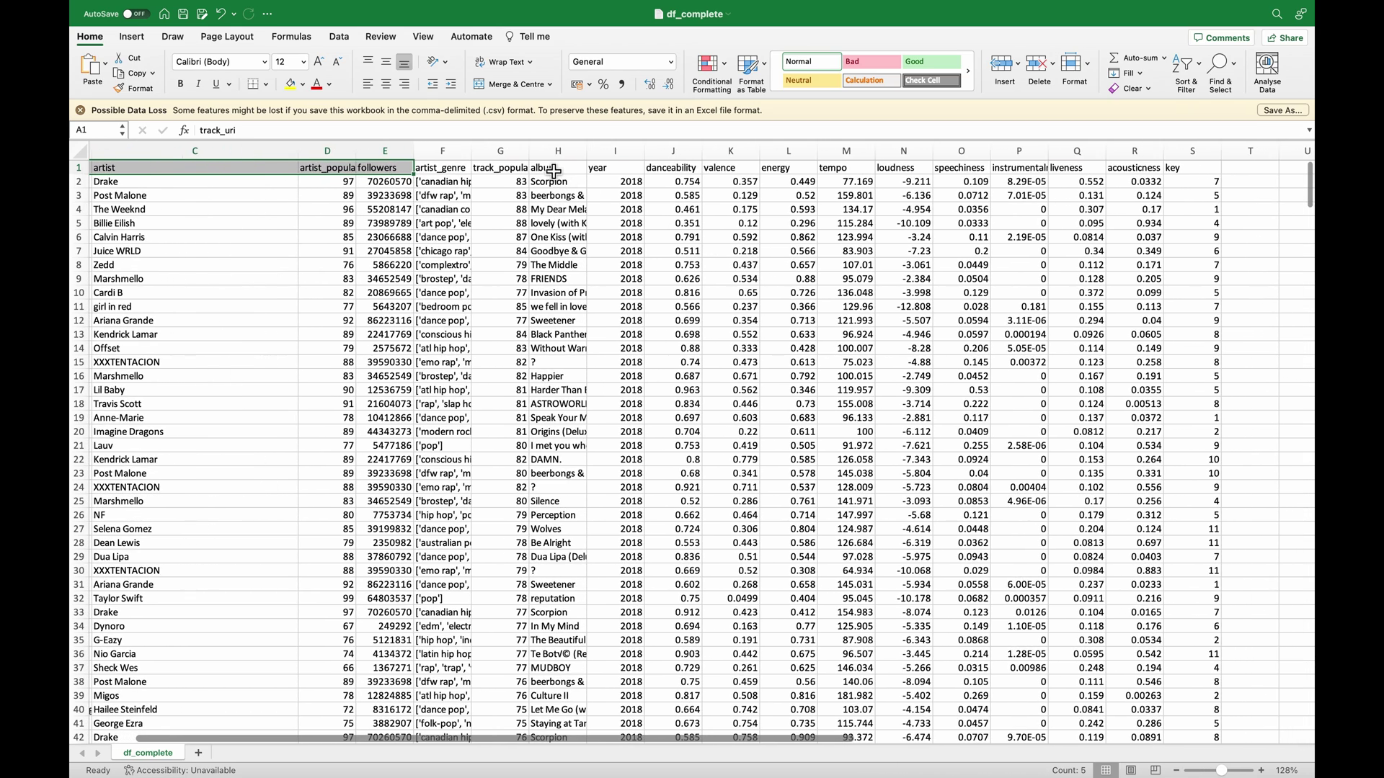
left_click(553, 171)
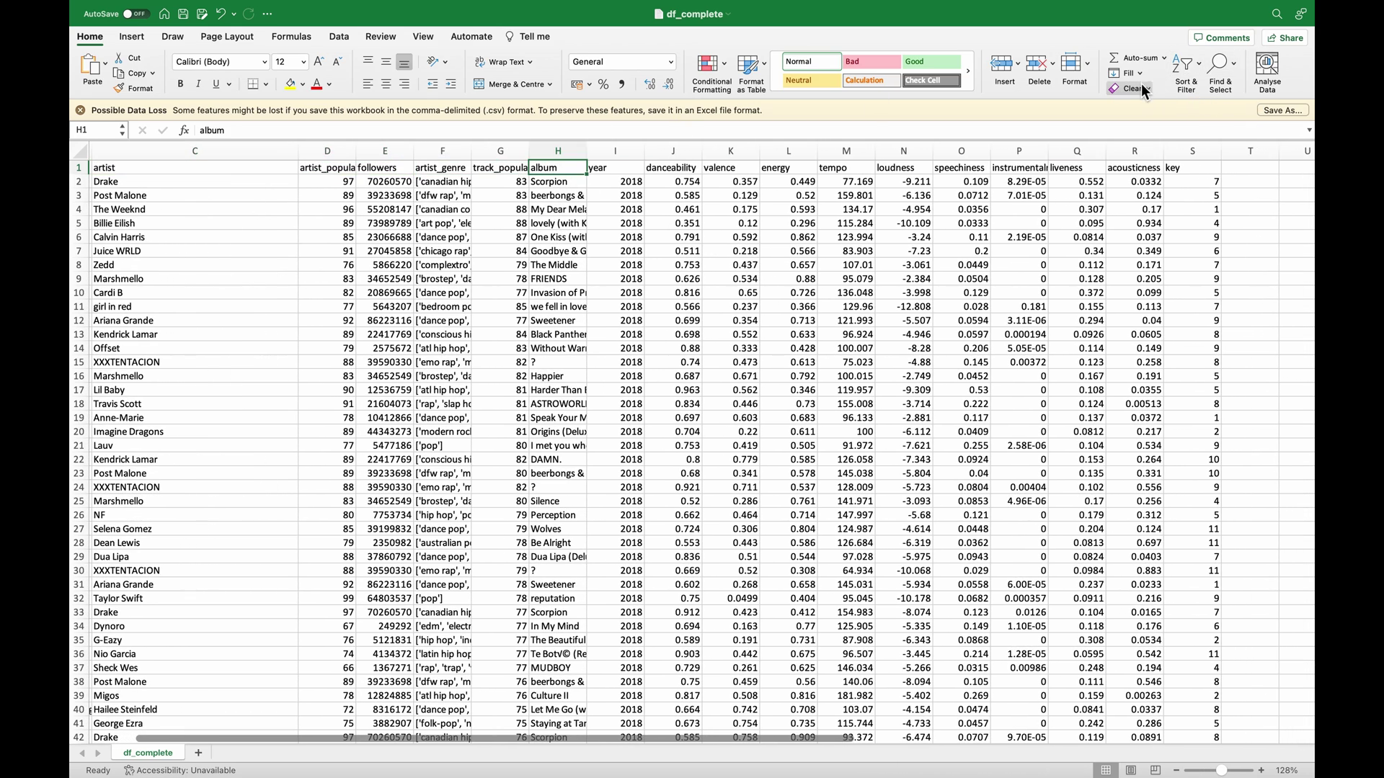
left_click(1189, 66)
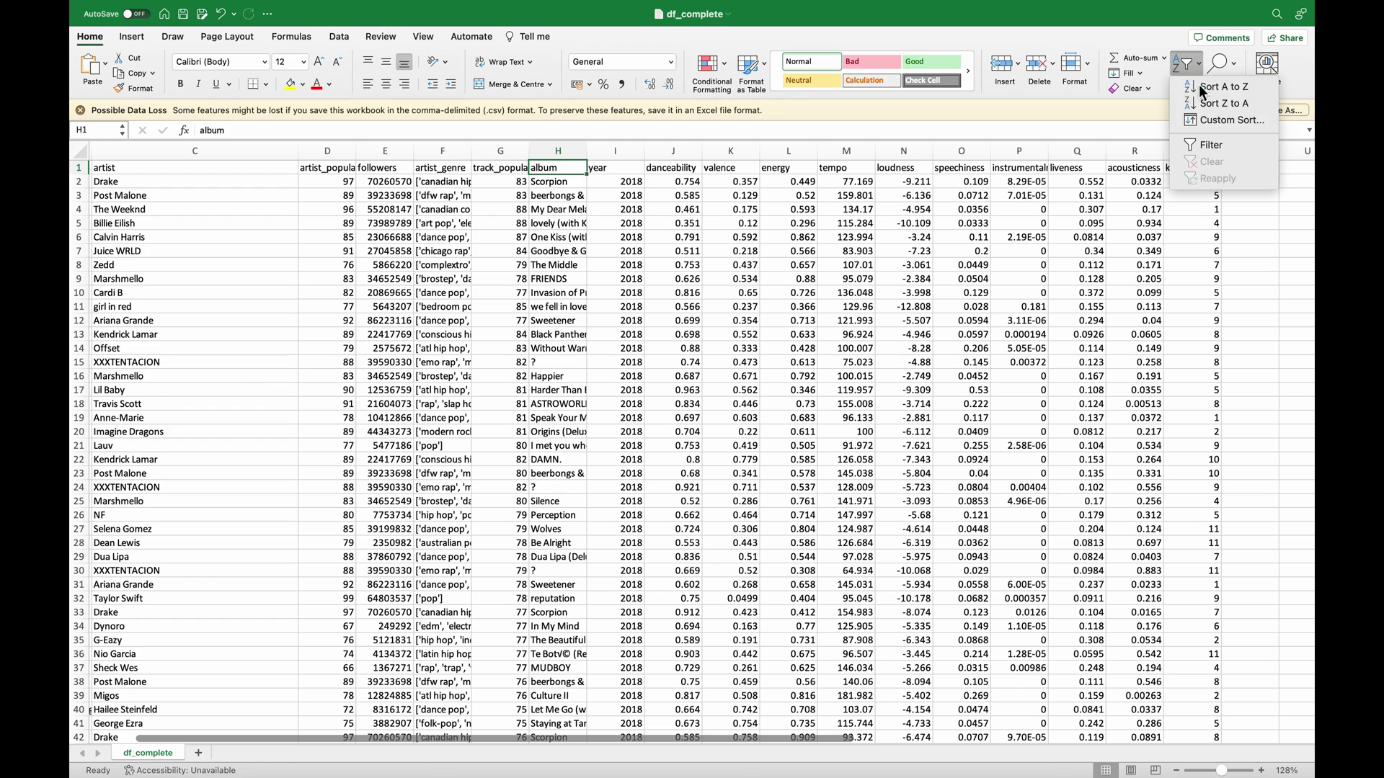
Turn on header filters and look through the album column's filter list.
left_click(1200, 146)
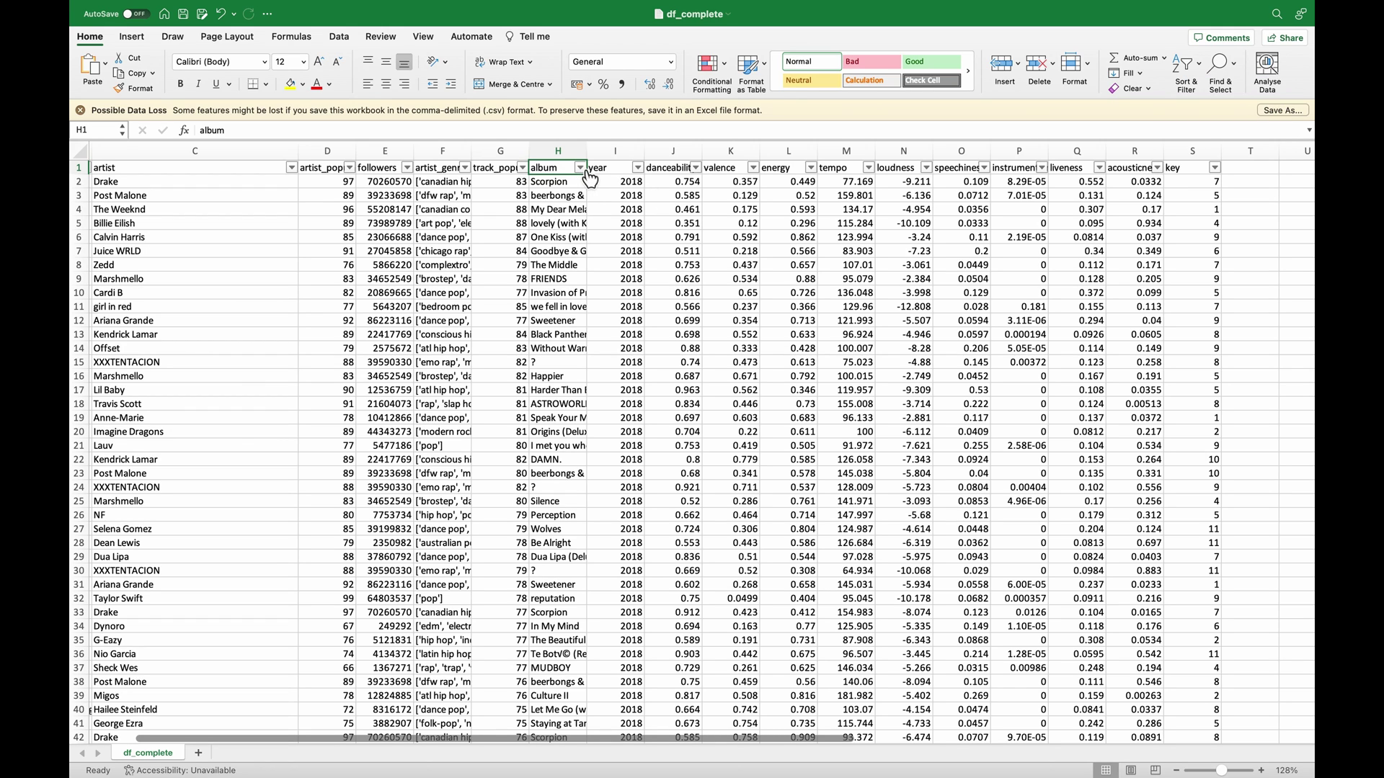
left_click(580, 167)
scroll(664, 404, "down", 10)
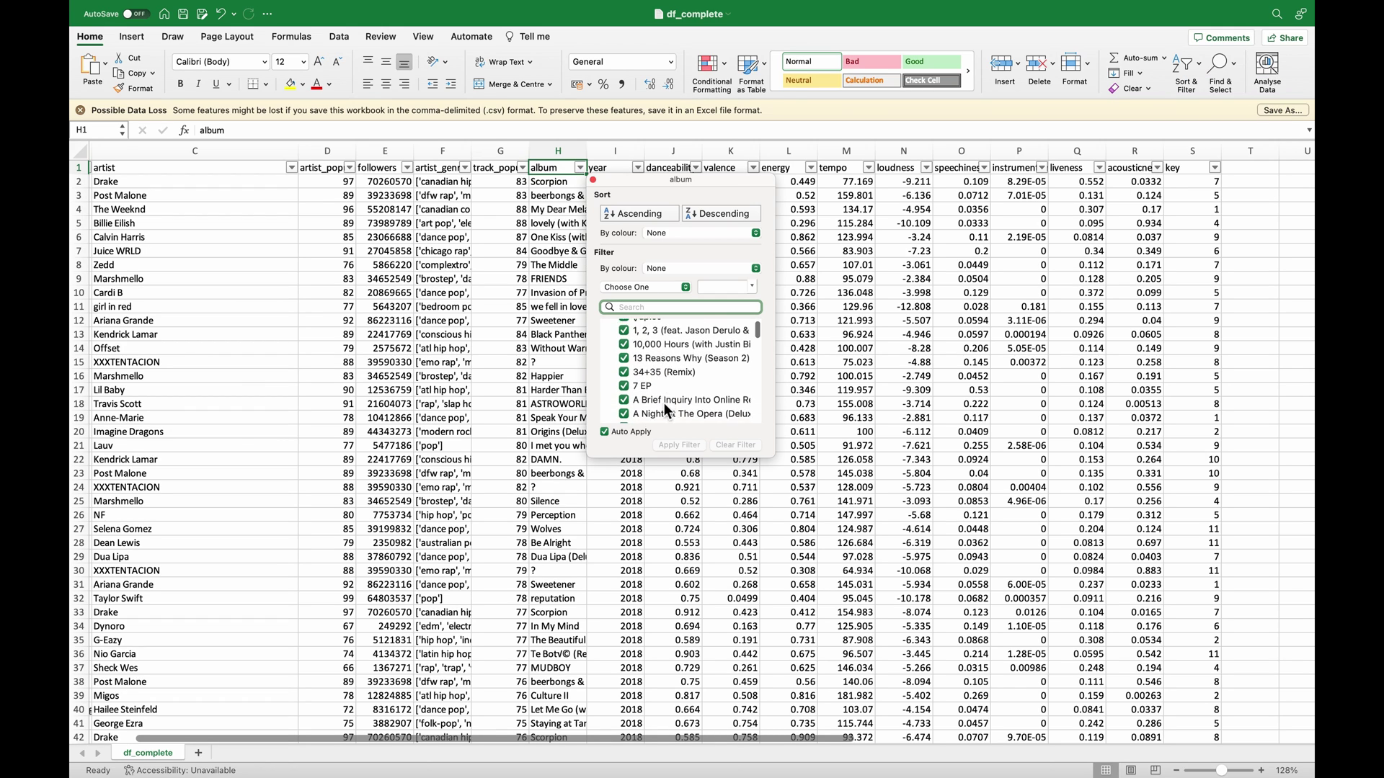
scroll(664, 404, "down", 15)
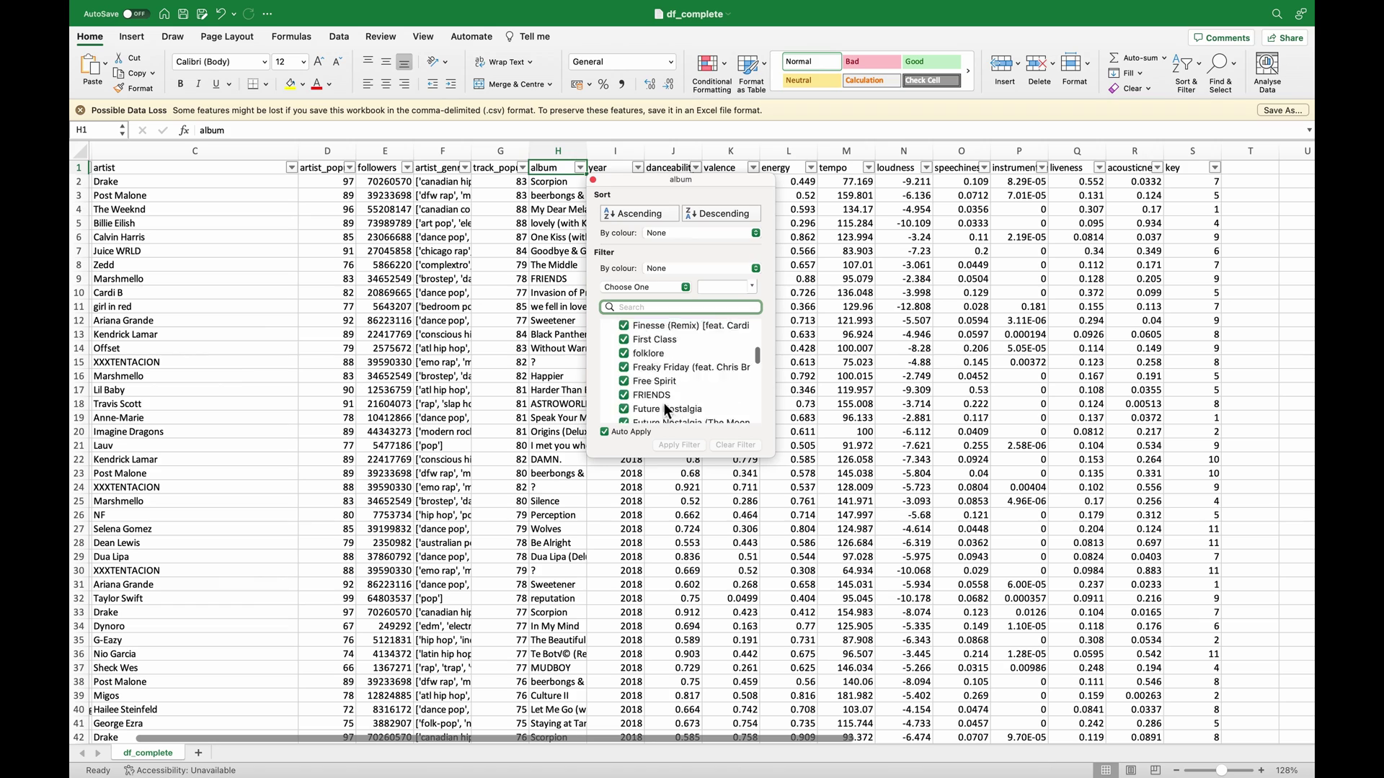
left_click(389, 391)
Select the track and artist columns B and C together with album column H.
scroll(389, 391, "left", 5)
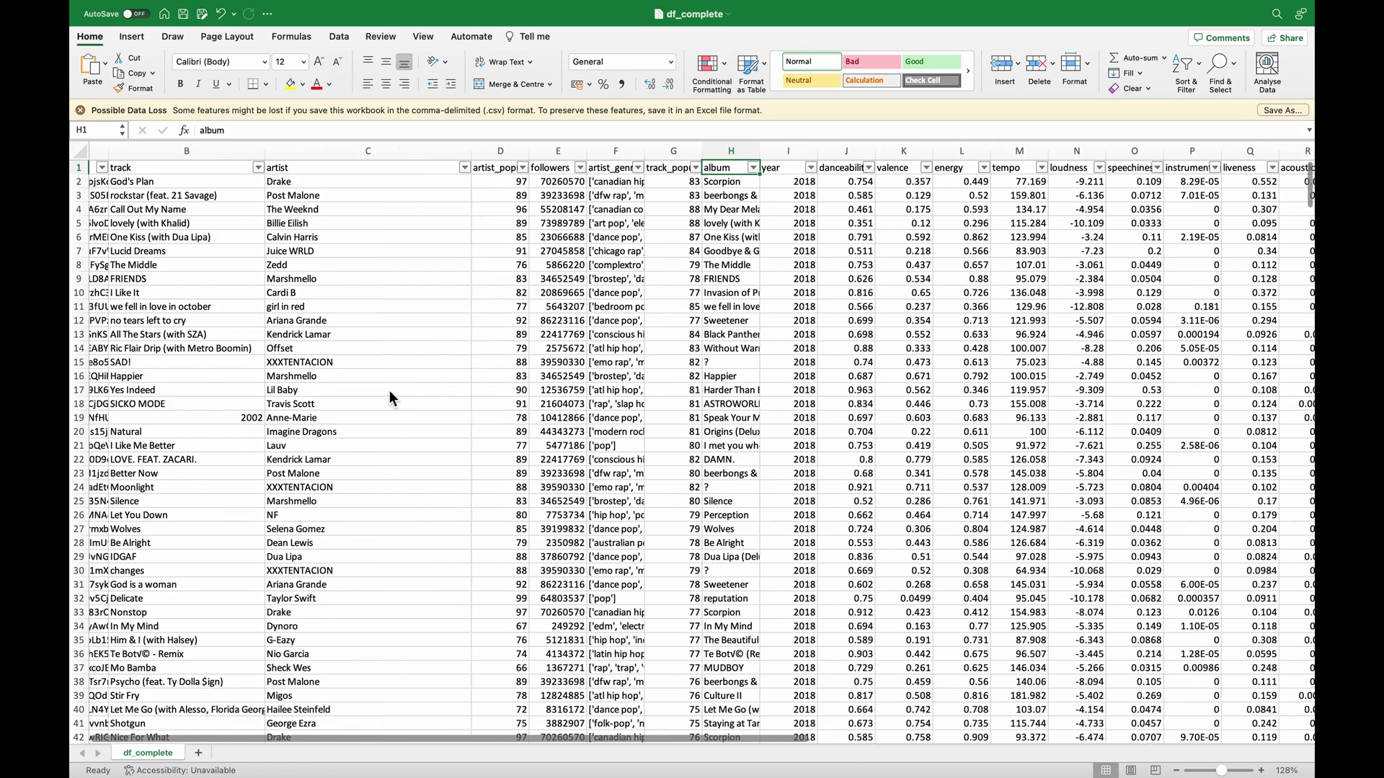
left_click_drag(240, 229, 223, 529)
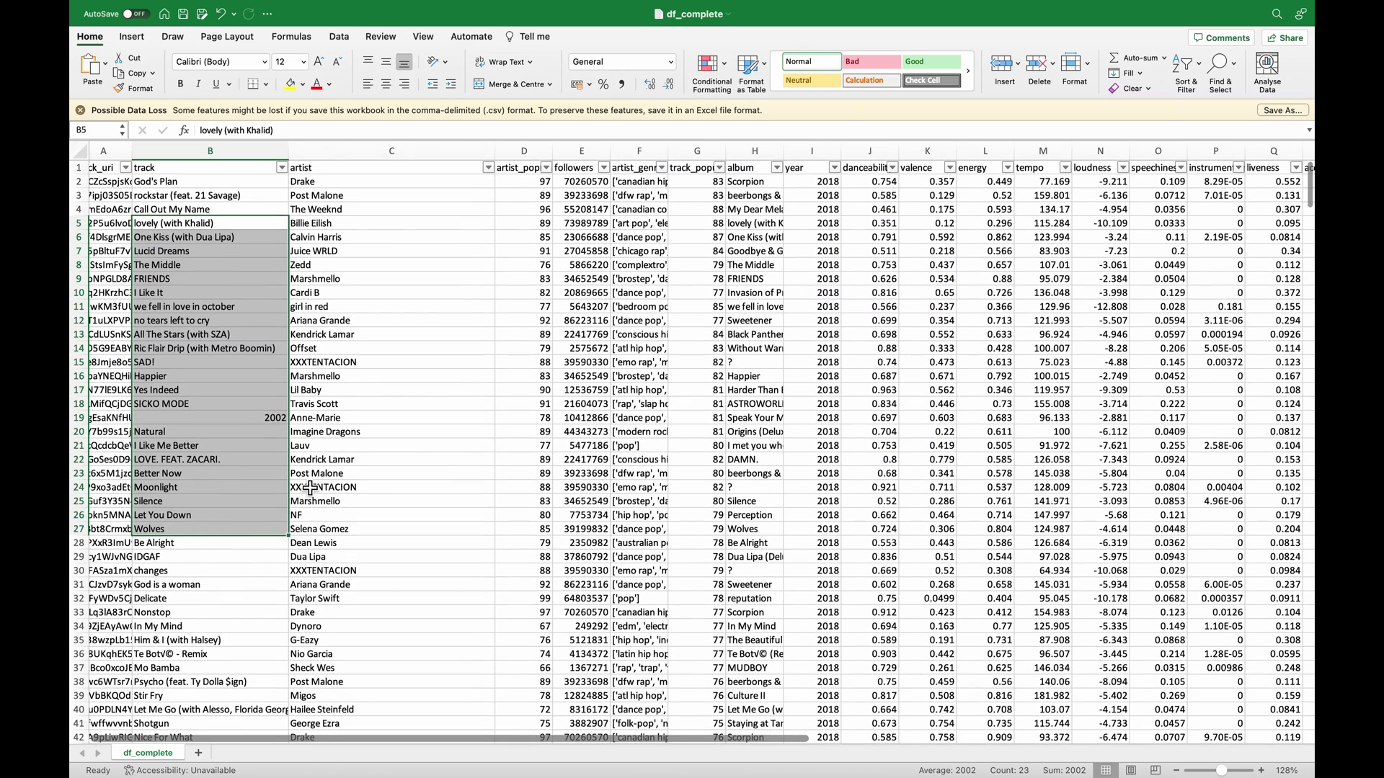
left_click_drag(209, 164, 356, 157)
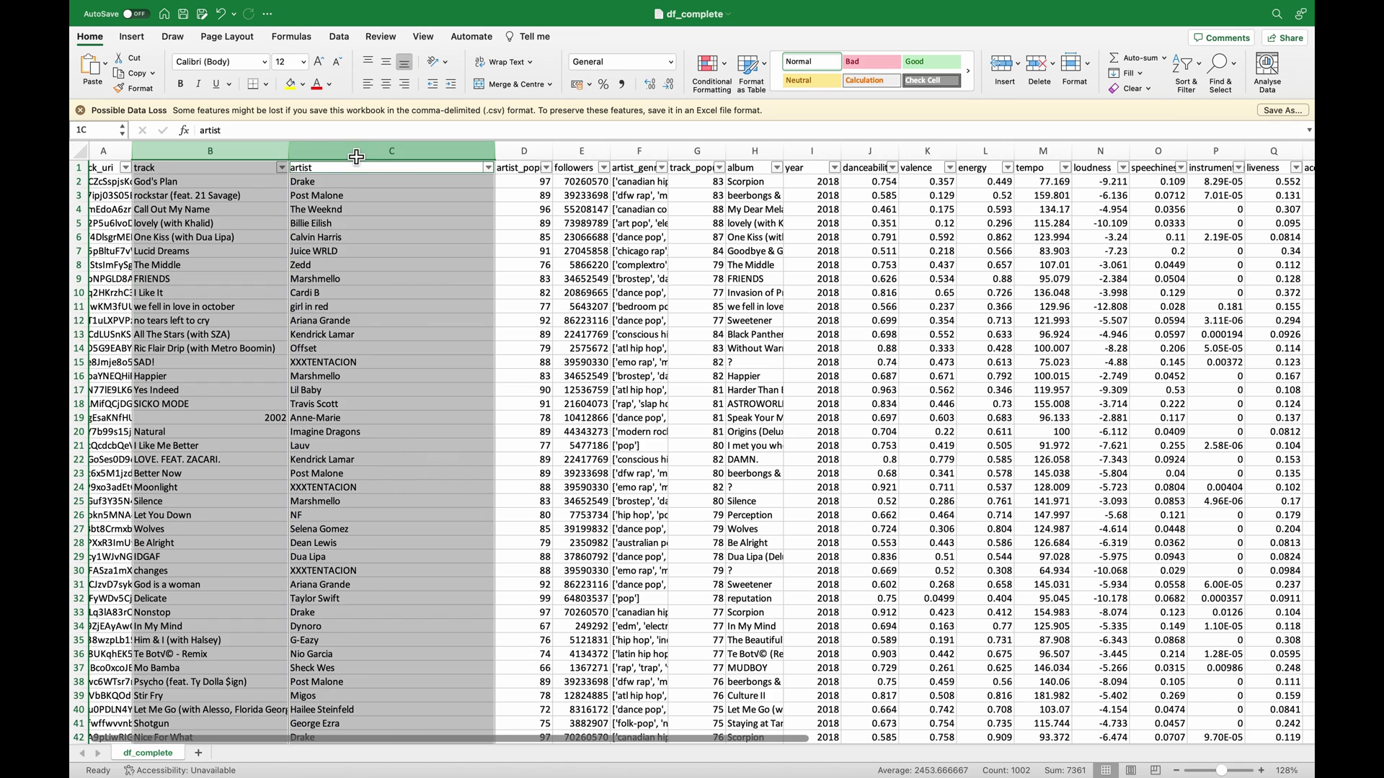
left_click(755, 157, "super")
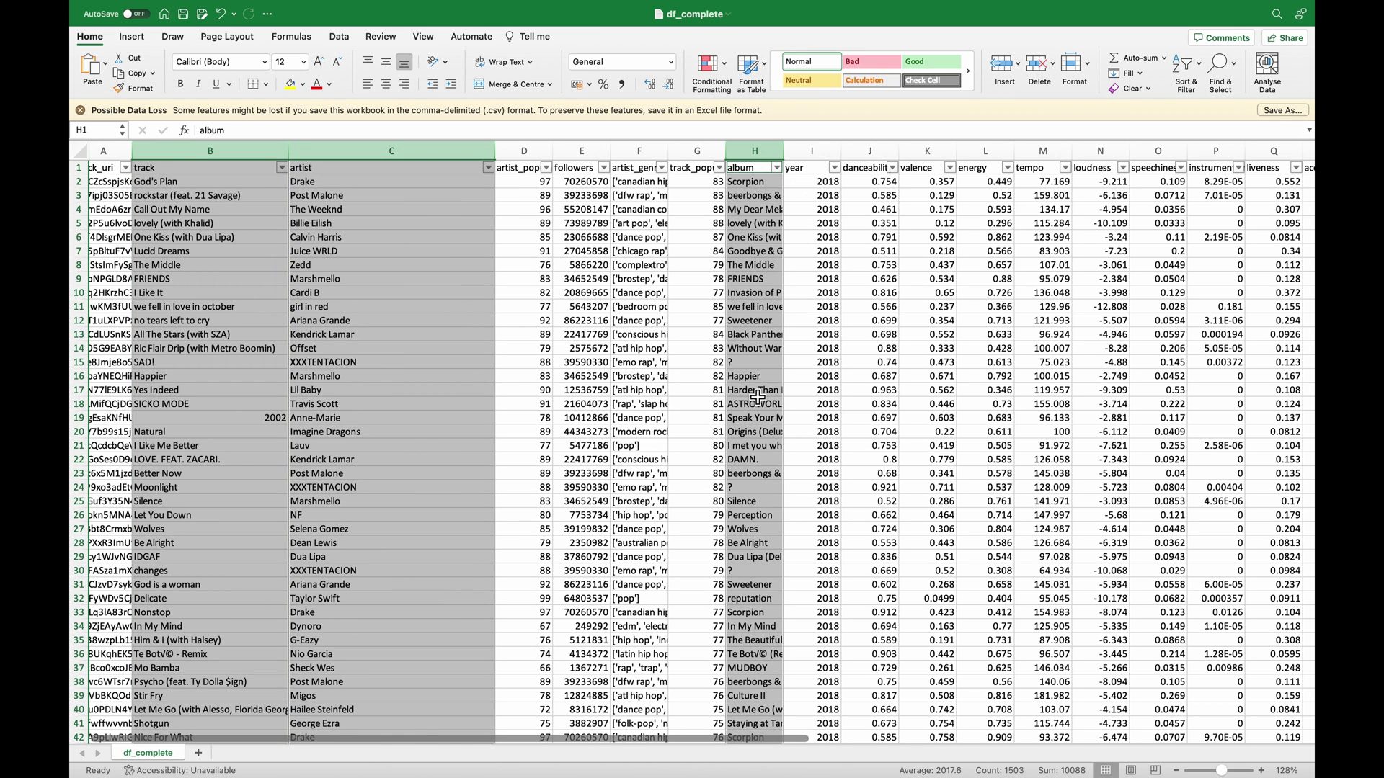
scroll(761, 394, "right", 5)
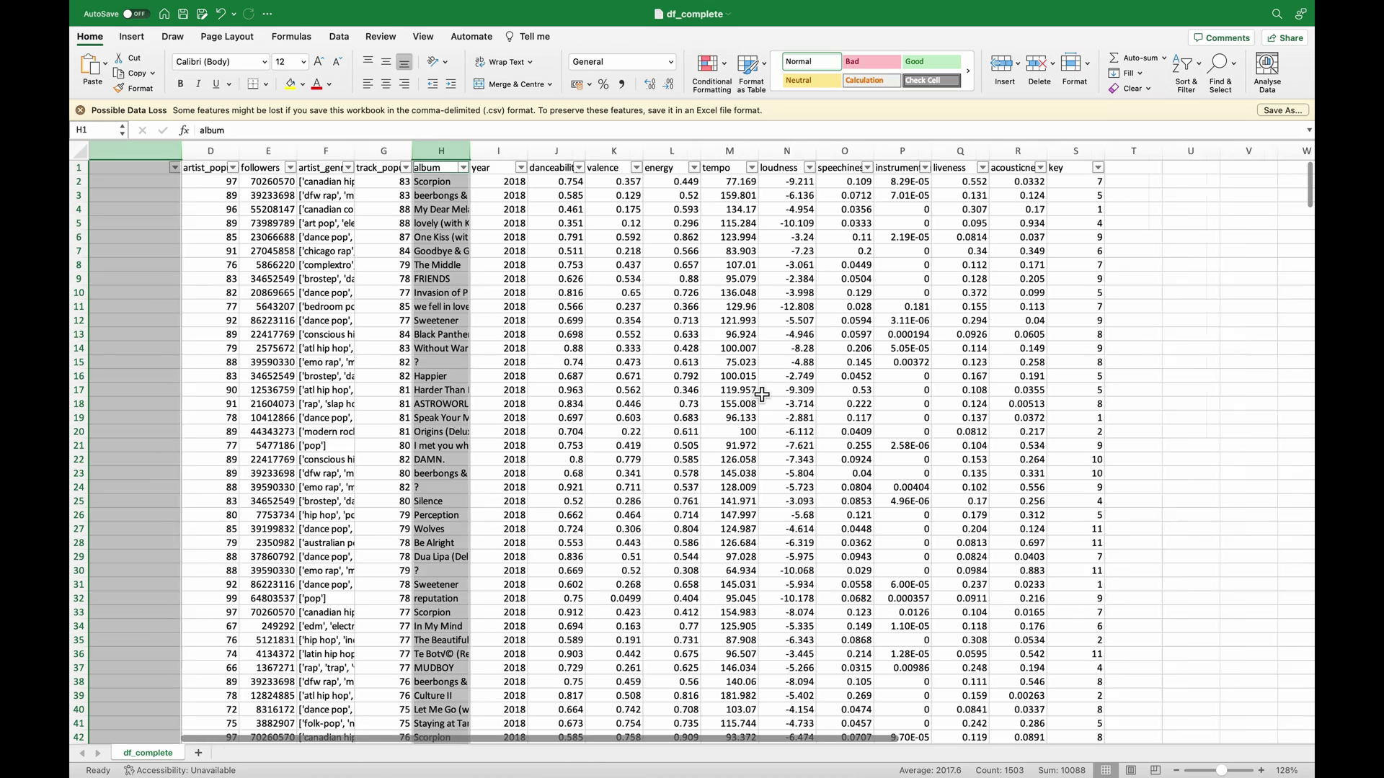
scroll(762, 394, "left", 6)
scroll(761, 395, "right", 1)
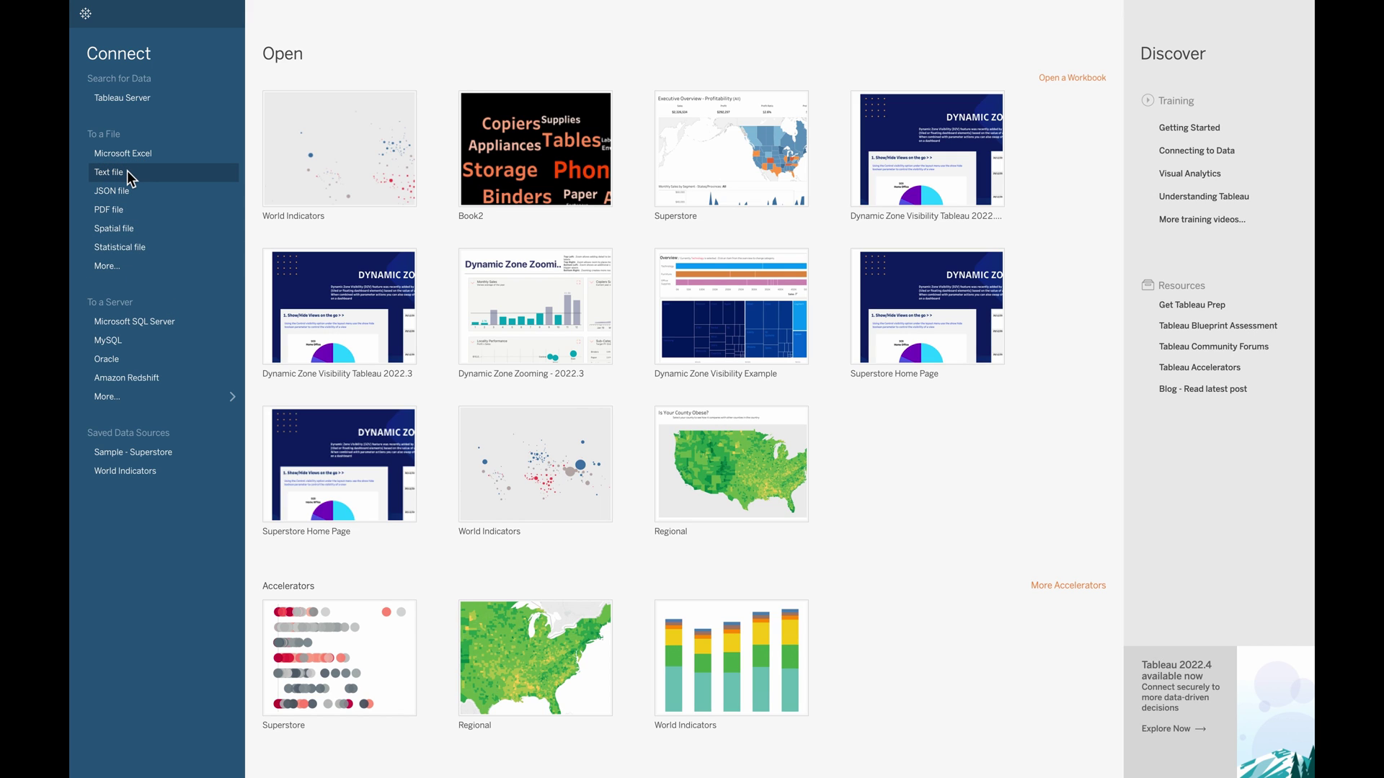
Connect Tableau to the df_complete.csv text file (19 fields, 500 rows) and go to Sheet 1.
left_click(127, 171)
double_click(619, 205)
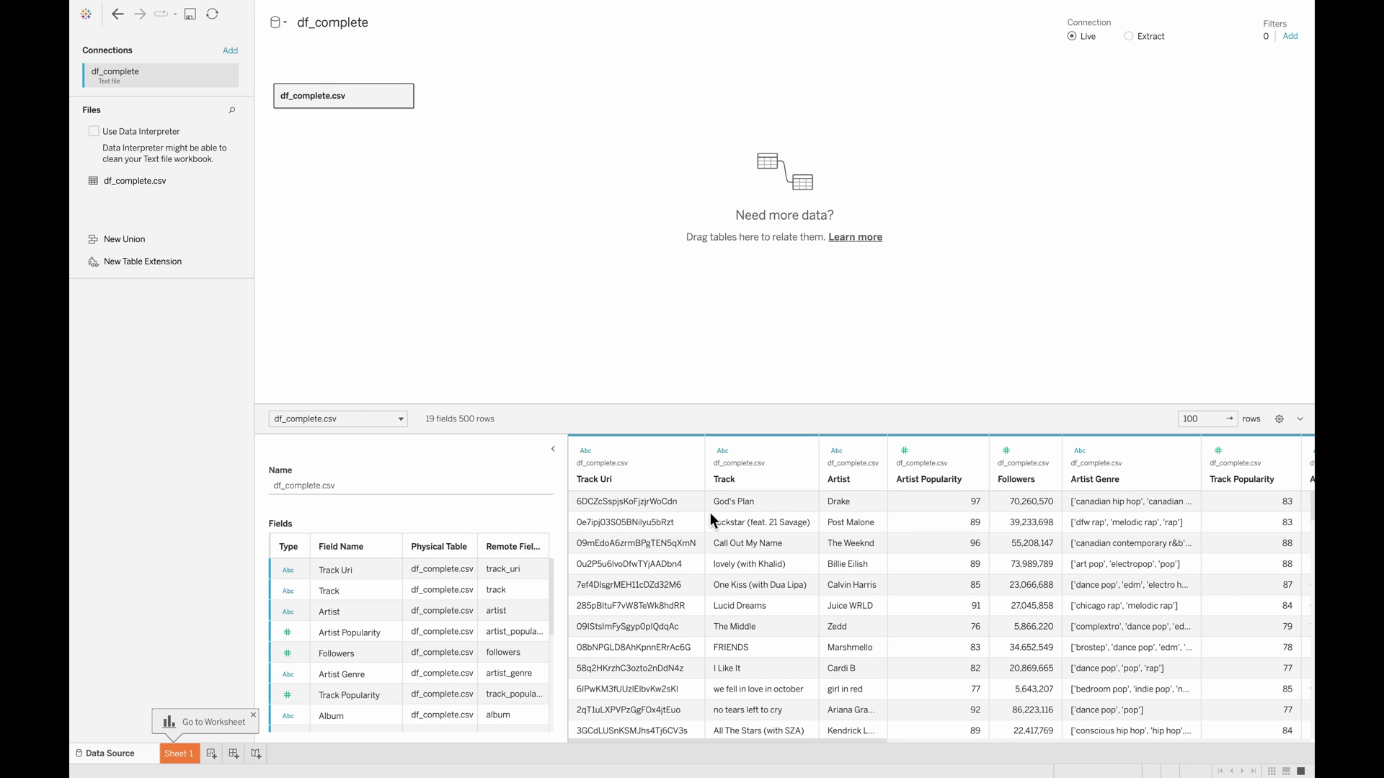
scroll(961, 547, "right", 5)
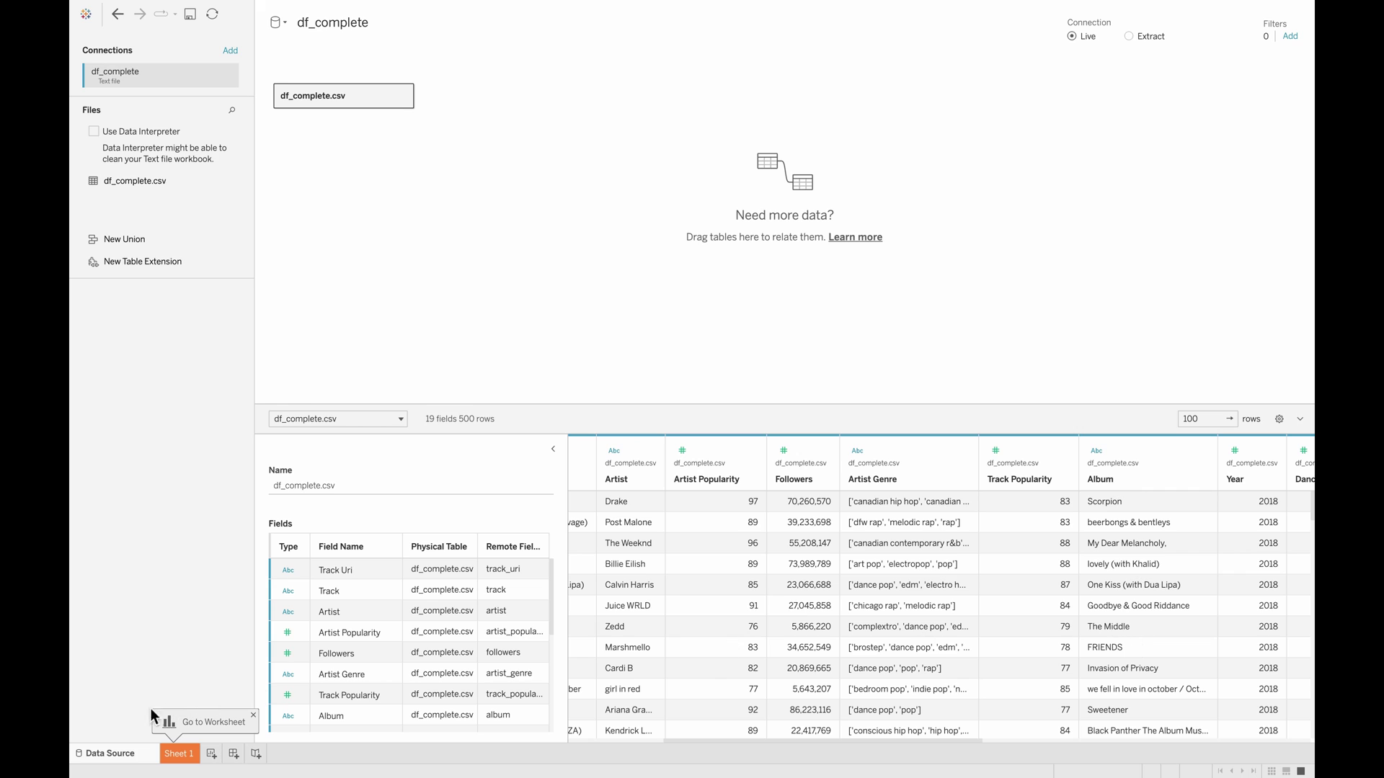
left_click(183, 756)
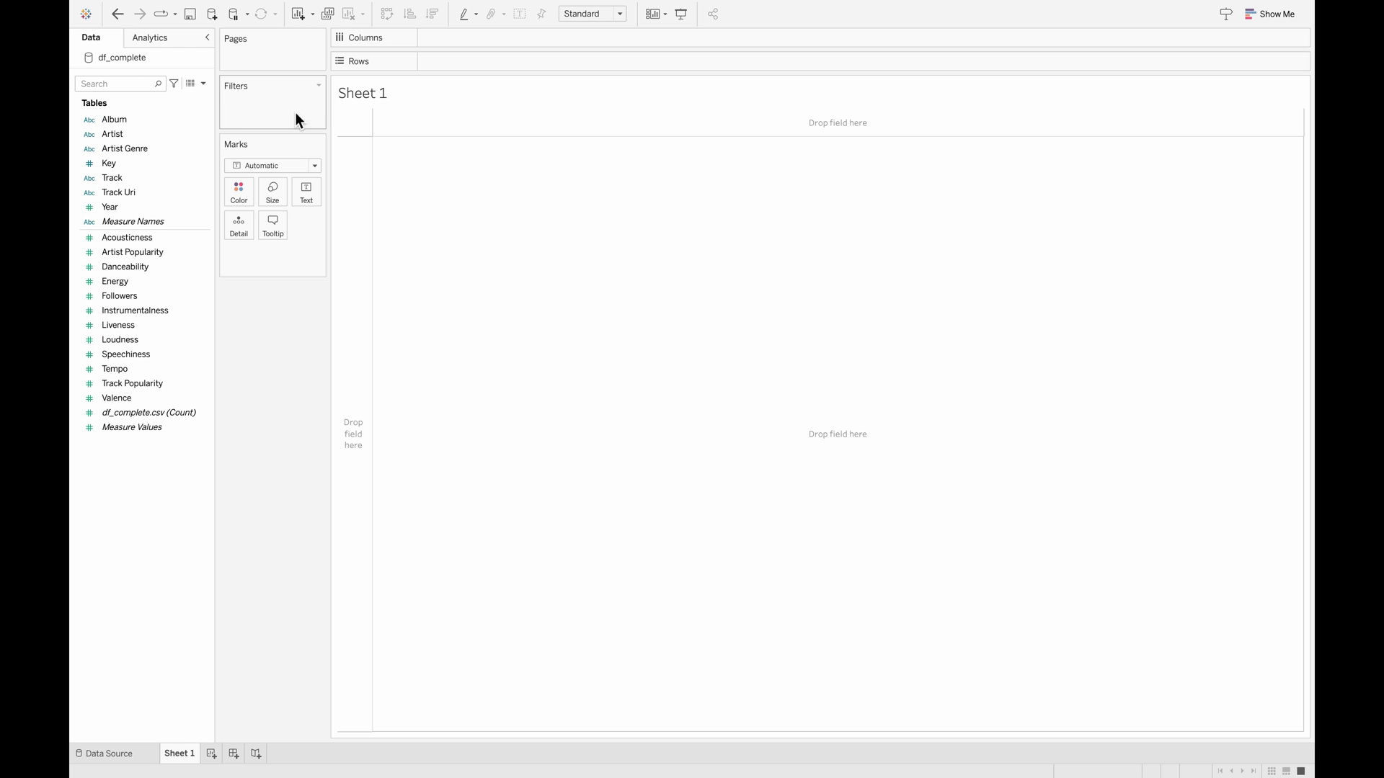
Put Album, Artist and Track on the Rows shelf, dropping the Artist Genre pill.
left_click_drag(151, 124, 496, 69)
left_click_drag(116, 134, 560, 71)
left_click_drag(139, 151, 668, 65)
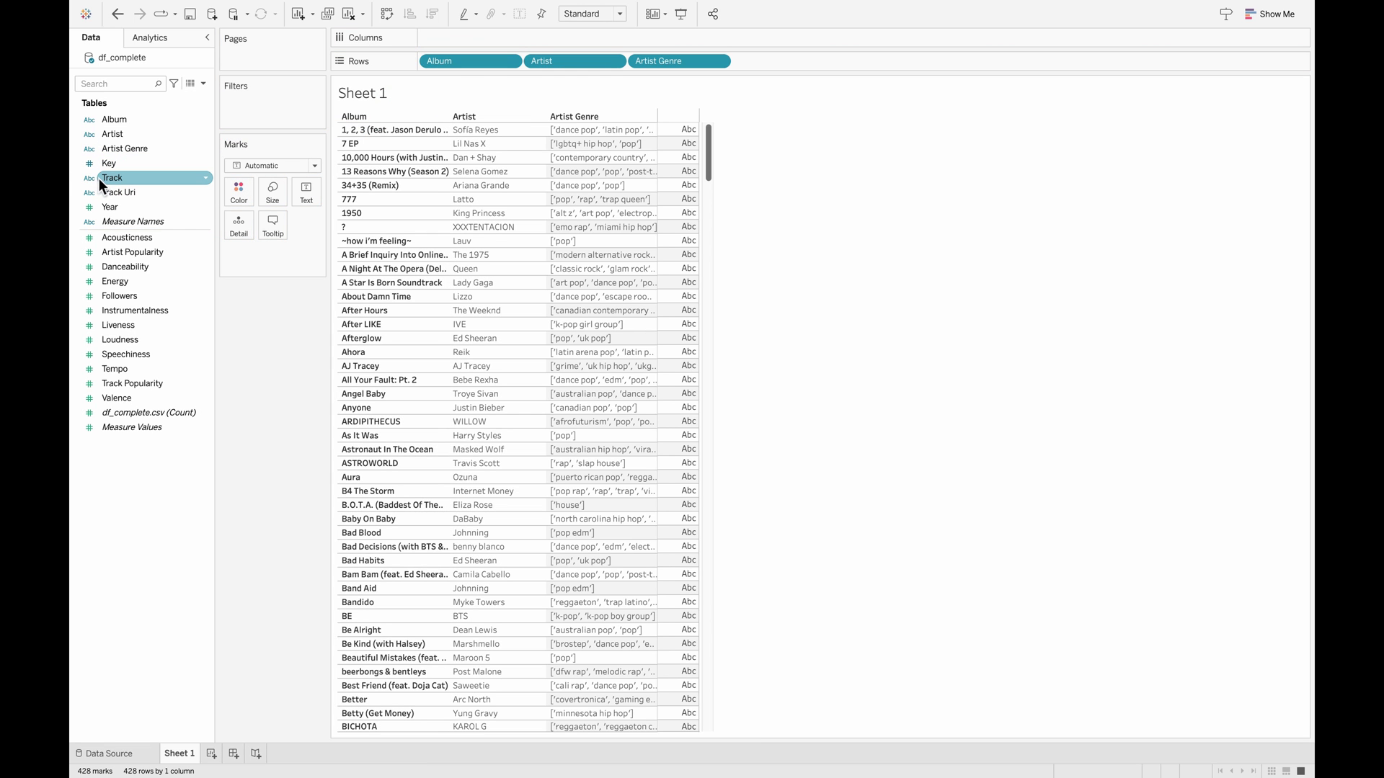
left_click_drag(121, 186, 790, 62)
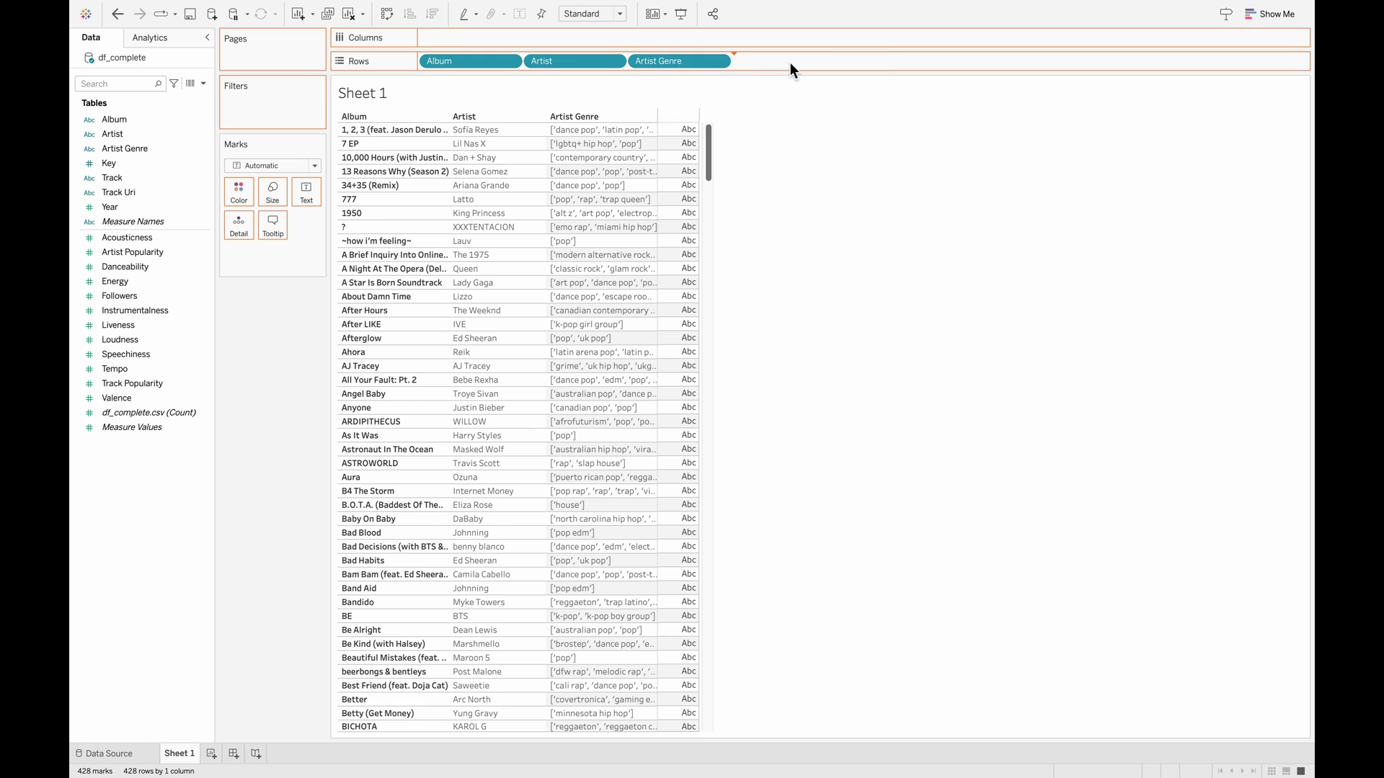
left_click_drag(668, 64, 244, 382)
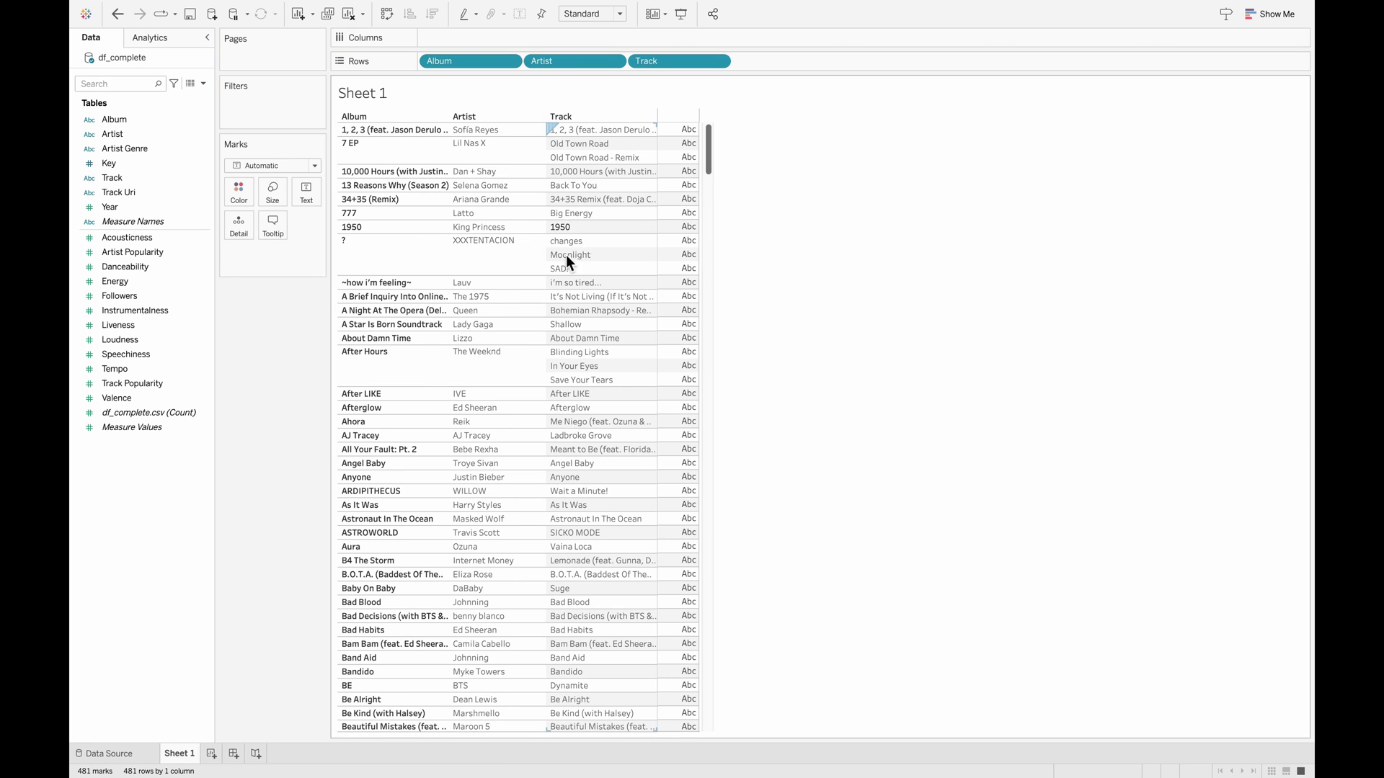
Create a calculated field 'Proper case Album' with the formula PROPER([Album]).
left_click(203, 84)
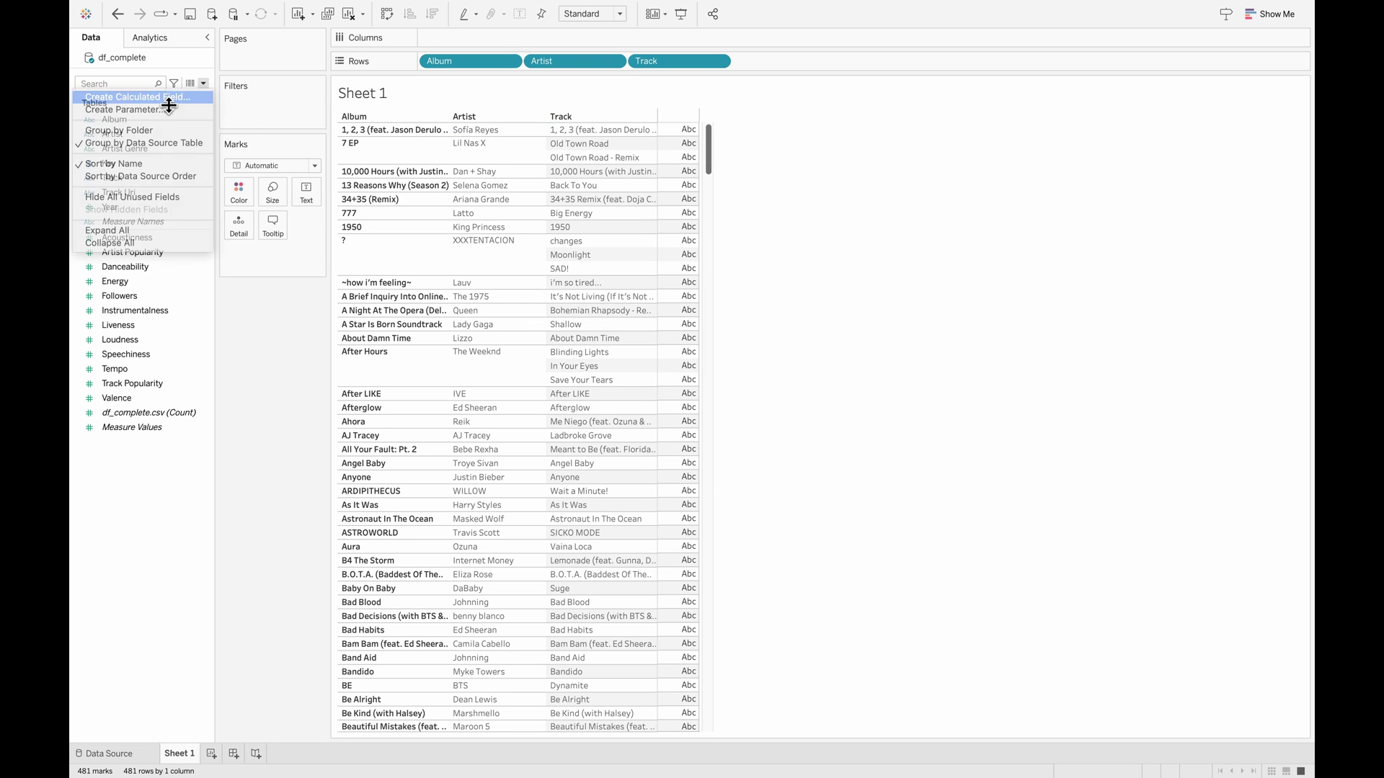
left_click(164, 102)
type("Pro")
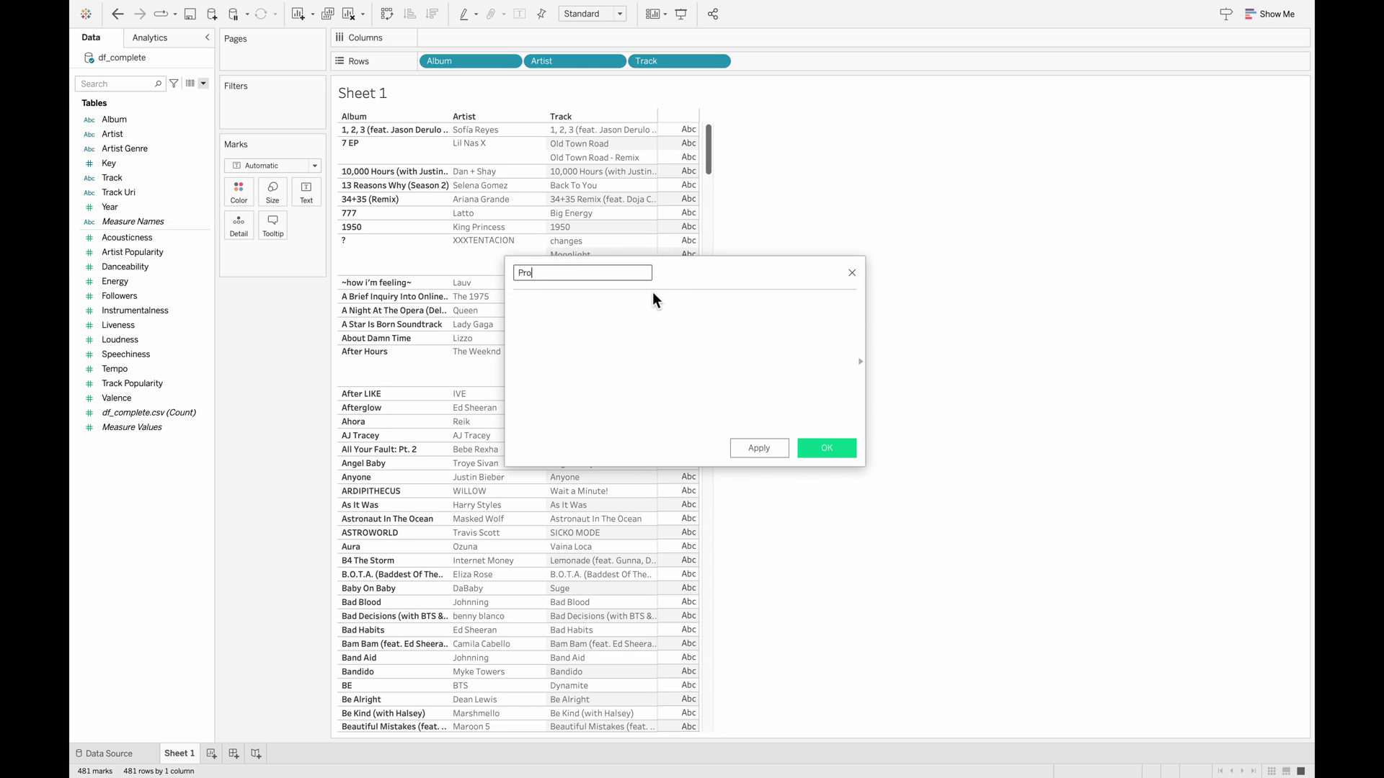
type("per case Album")
key("Tab")
type("prope")
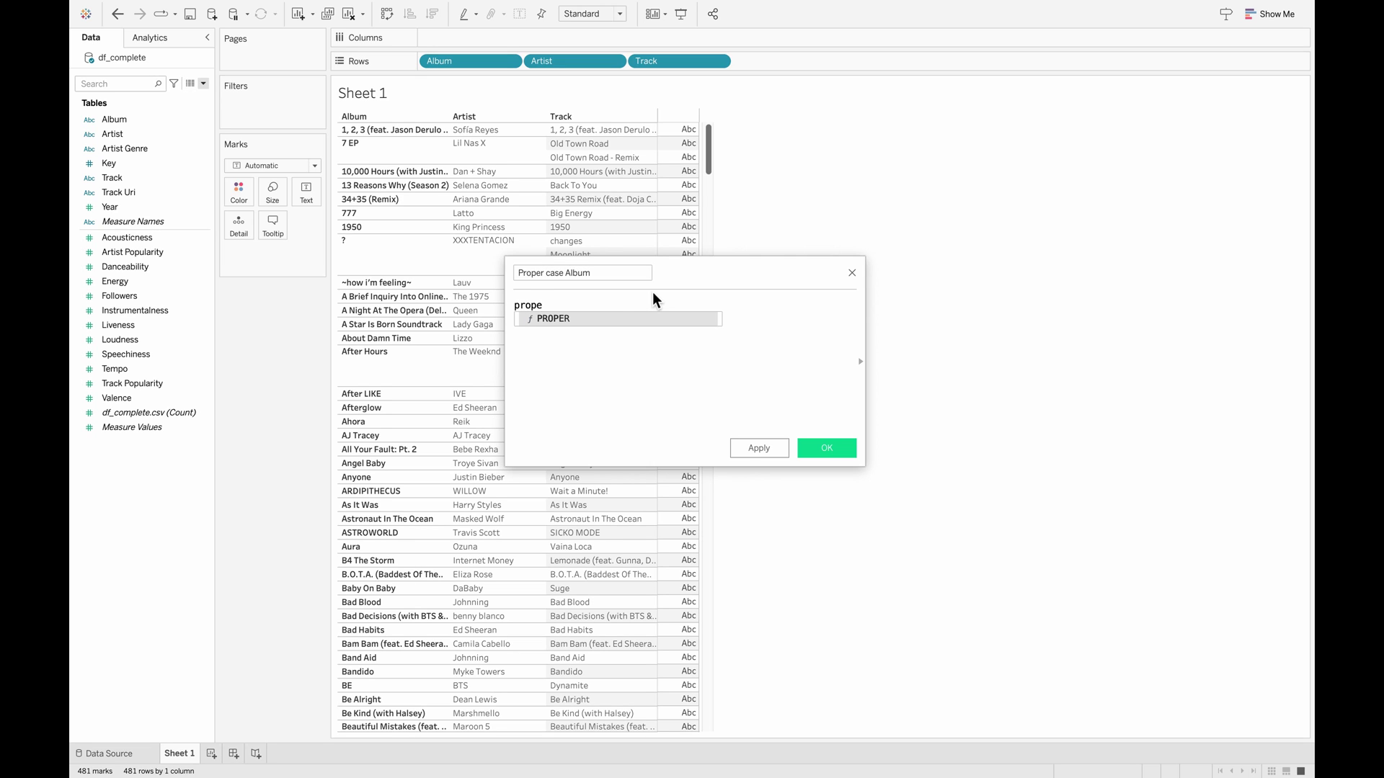
double_click(621, 317)
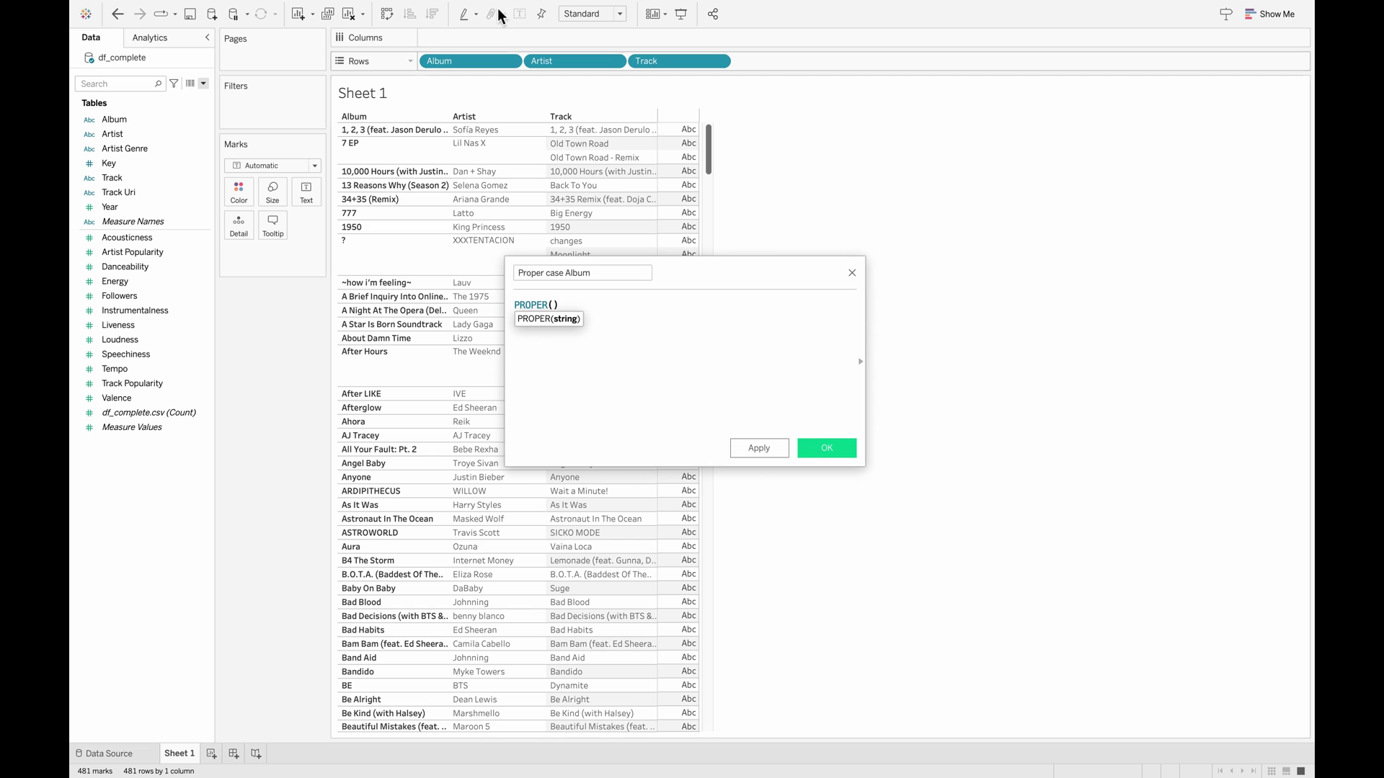
left_click_drag(467, 61, 556, 321)
left_click(826, 449)
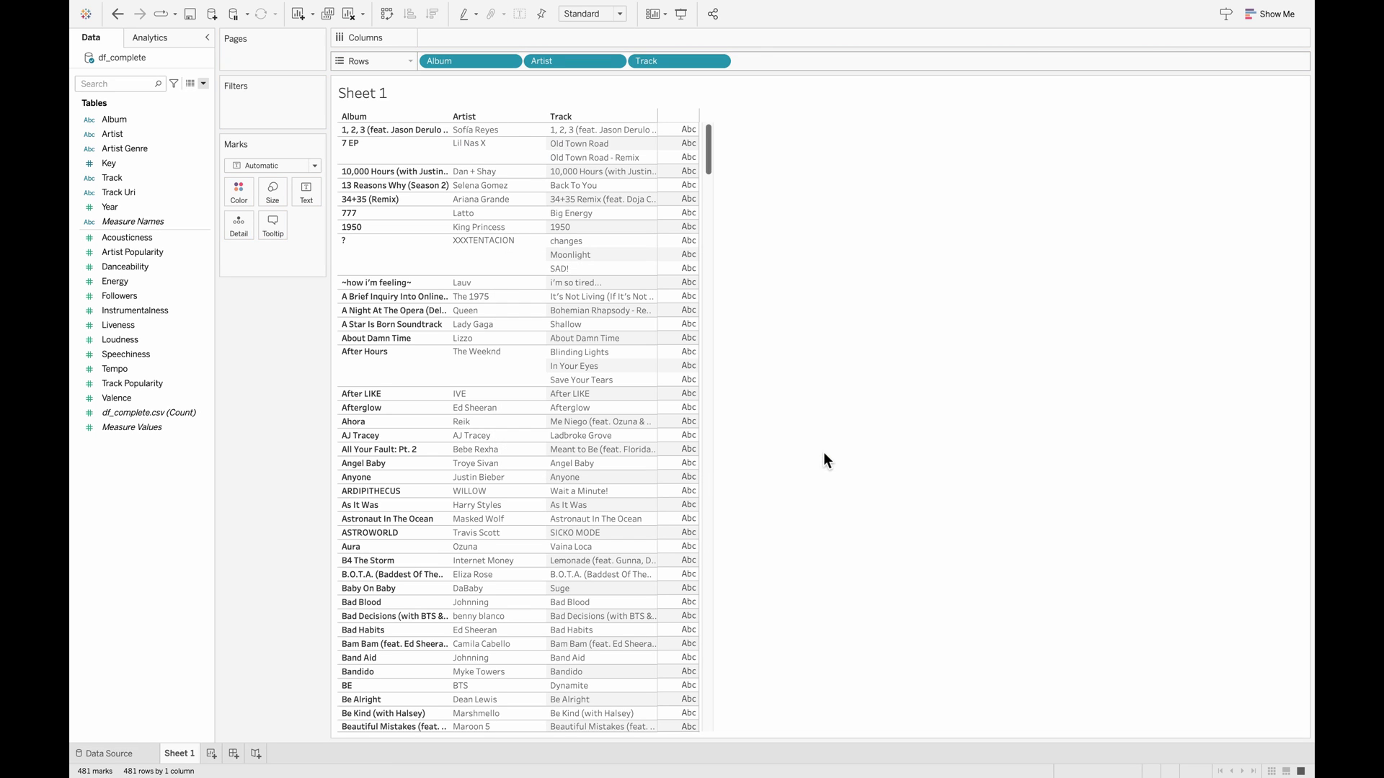
Add Proper case Album to Rows beside Album and review the capitalised titles.
left_click_drag(129, 179, 542, 66)
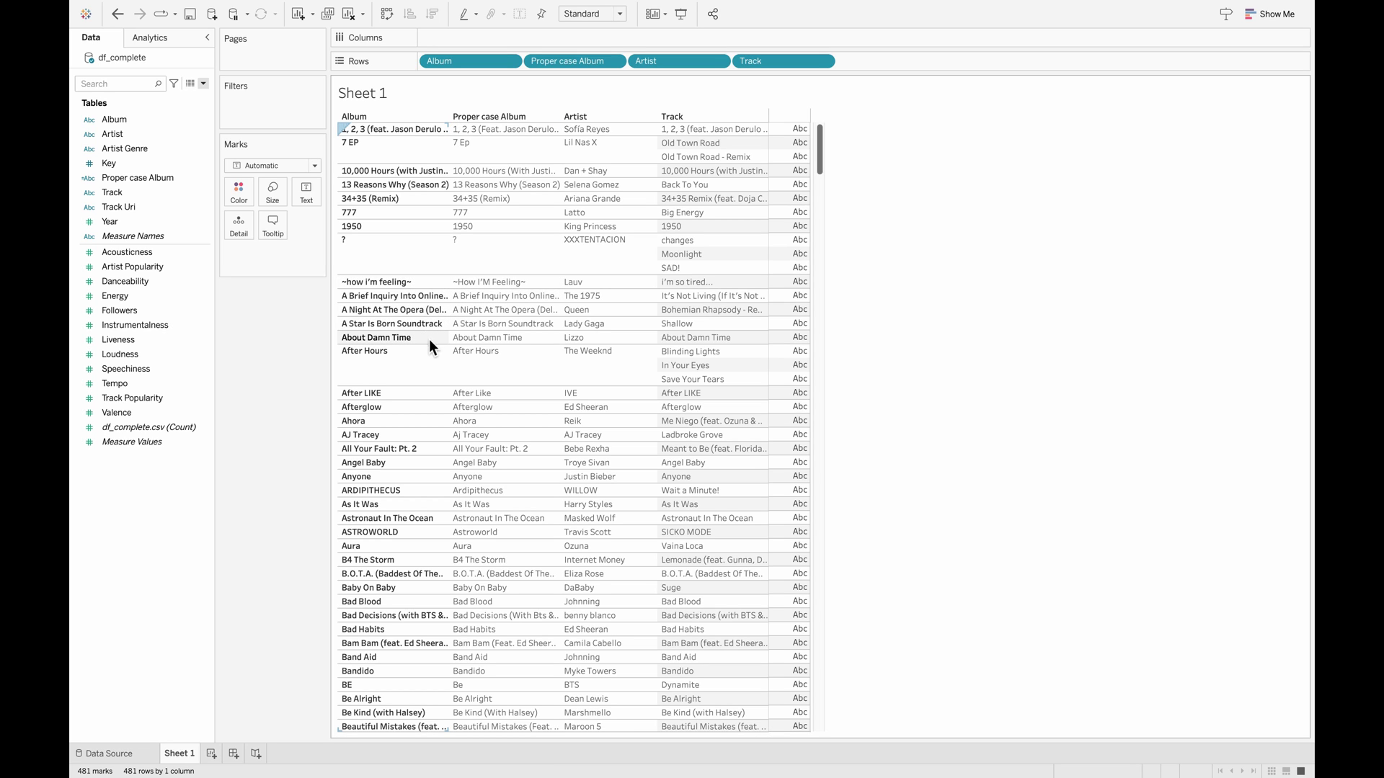
scroll(478, 438, "down", 2)
scroll(477, 438, "down", 2)
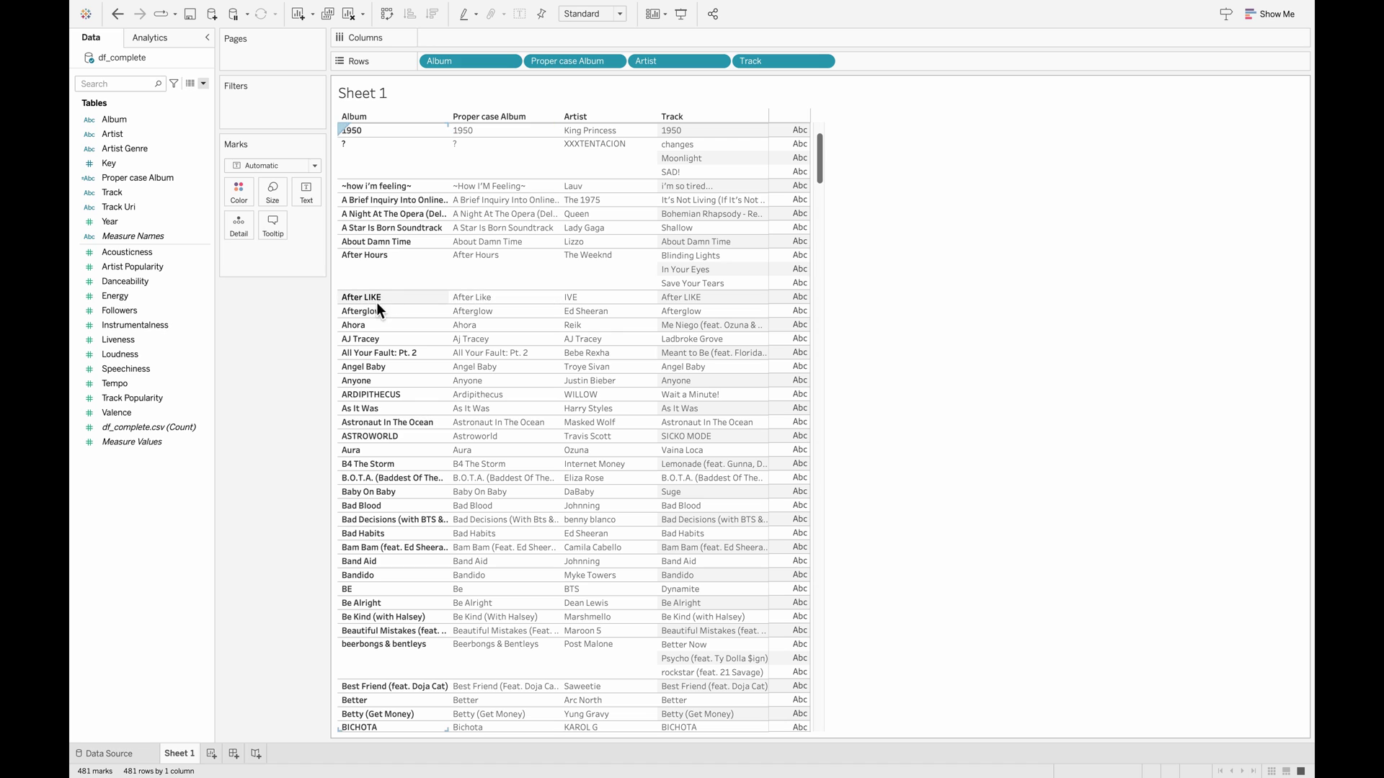
scroll(516, 310, "up", 4)
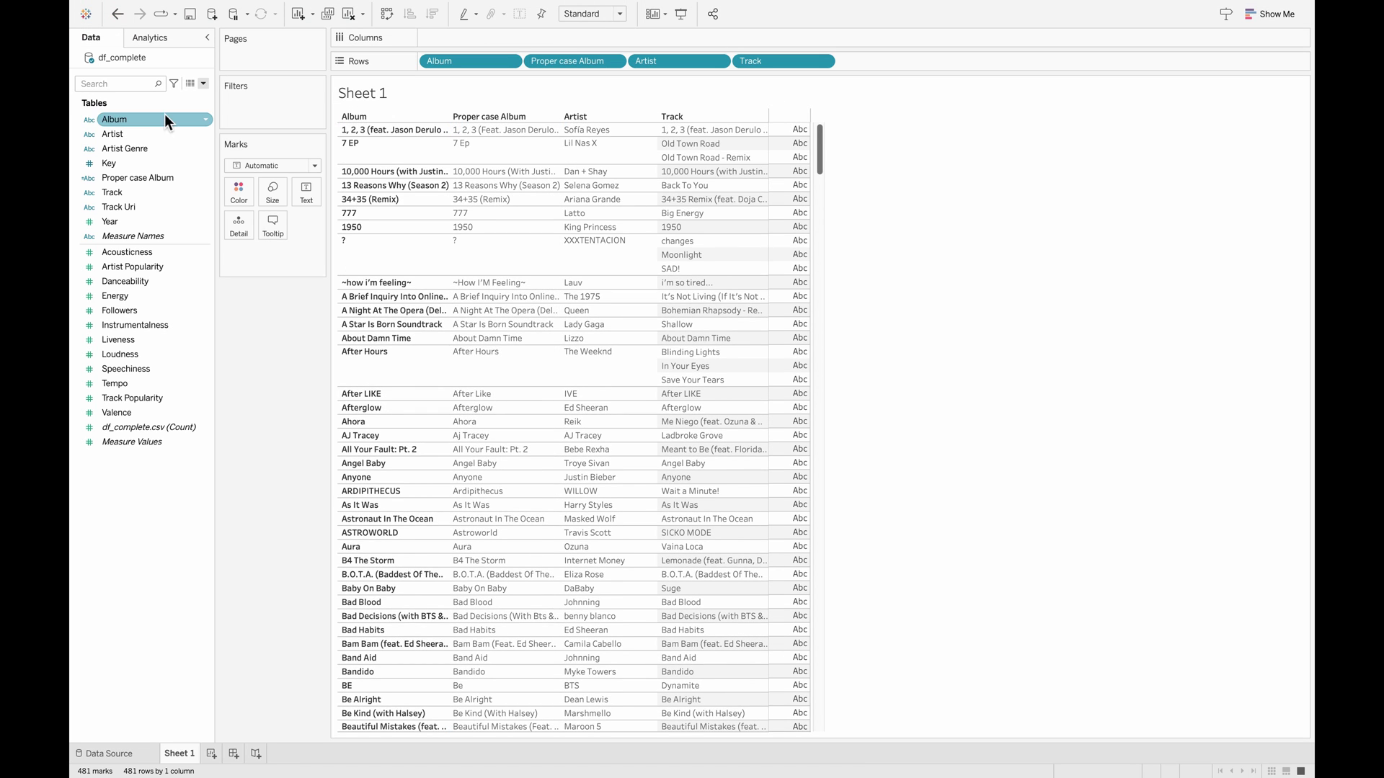
Create the calculated field 'Proper Artist' as PROPER([Artist]) and place it on Rows after Artist.
left_click(203, 84)
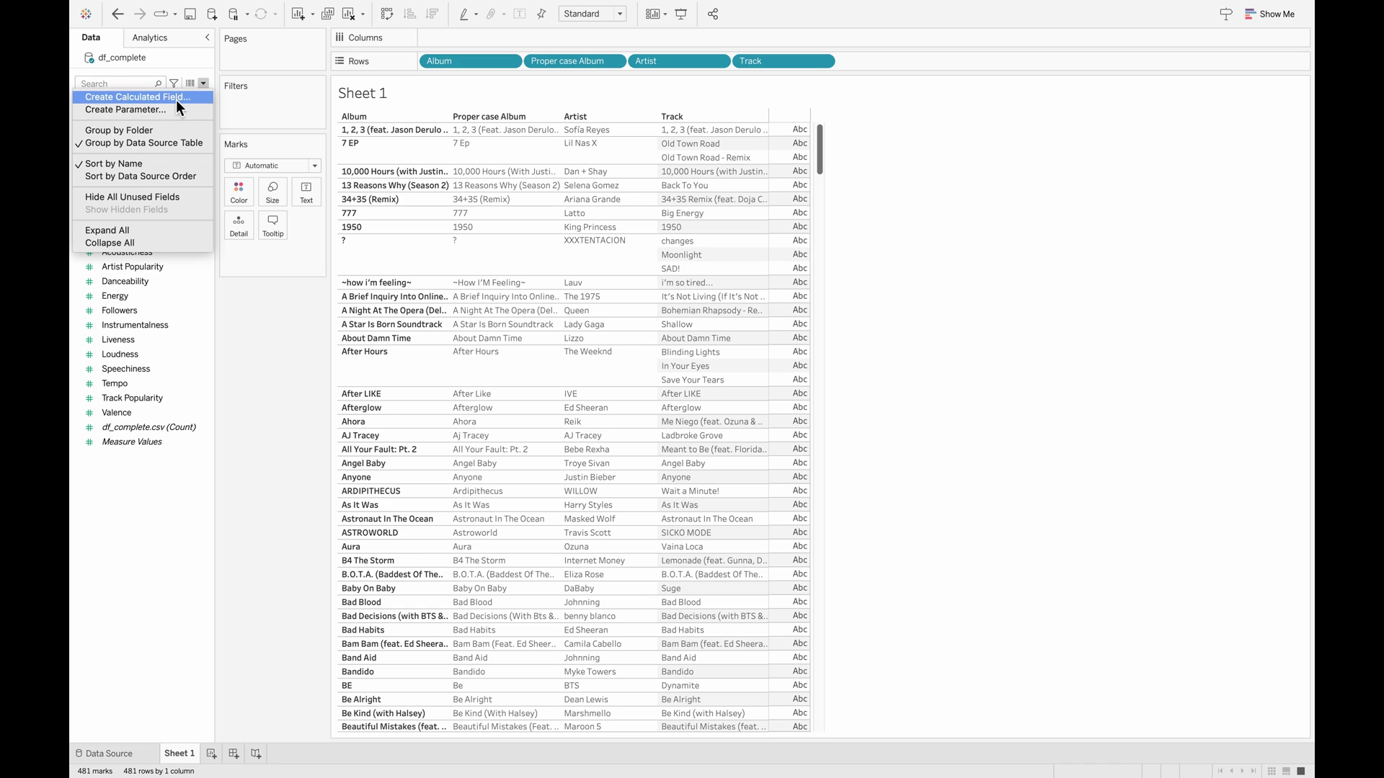
left_click(176, 101)
type("Proper")
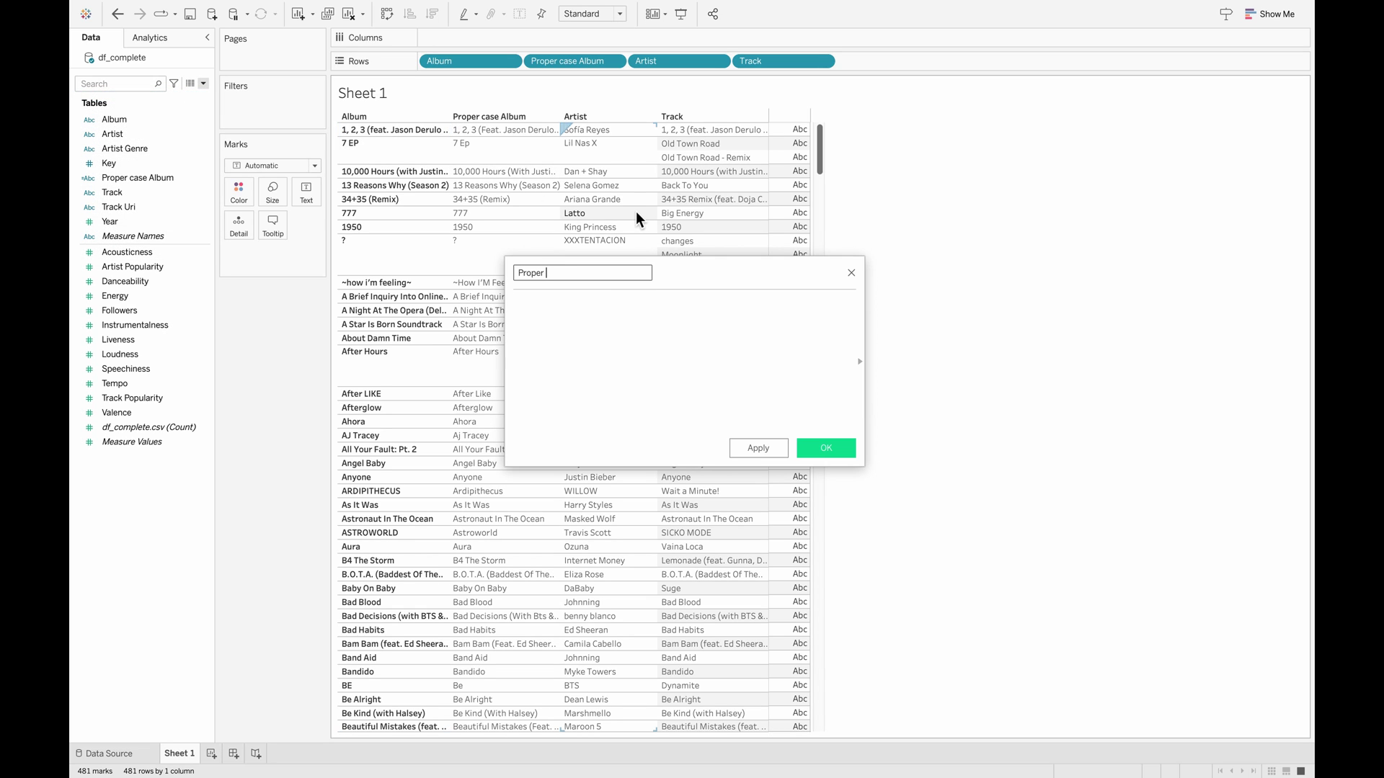
type(" Artist")
key("Tab")
type("proper")
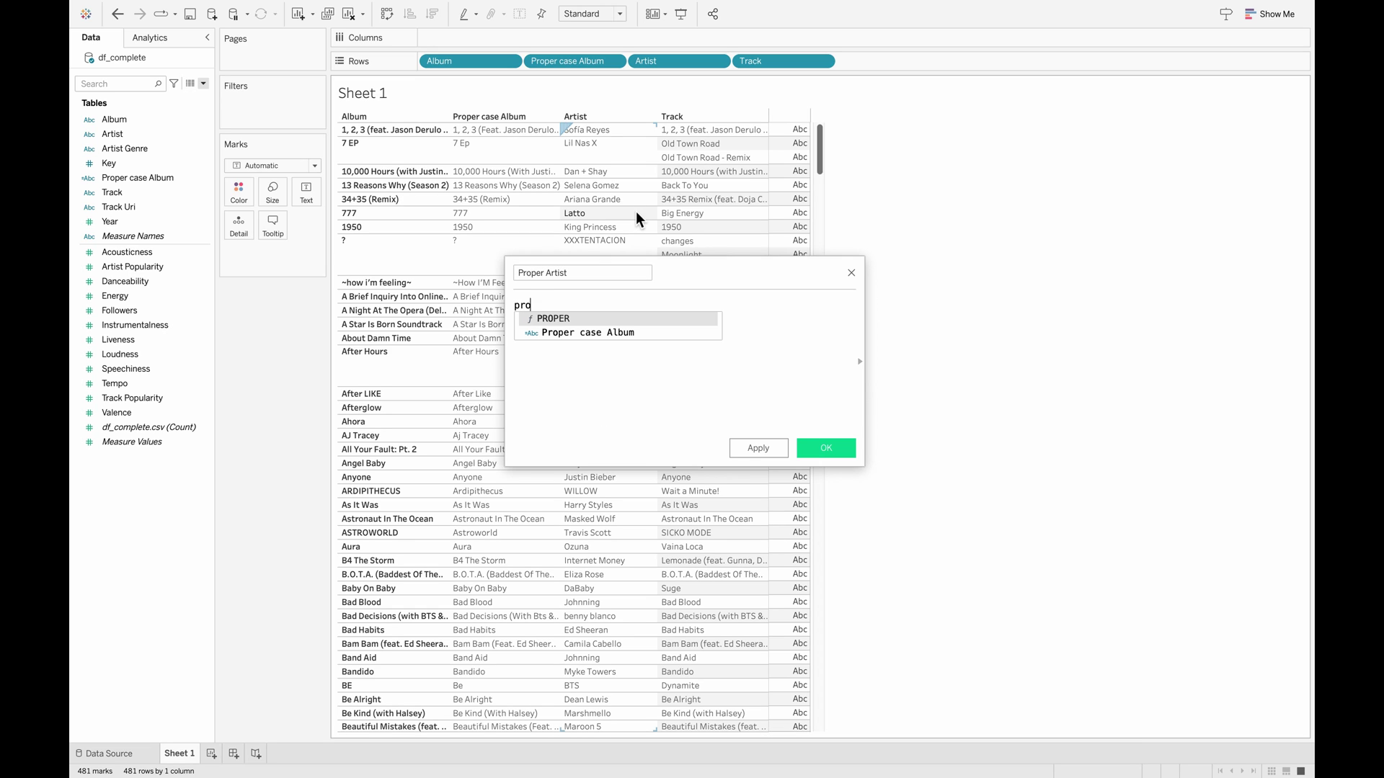
key("Return")
type("art")
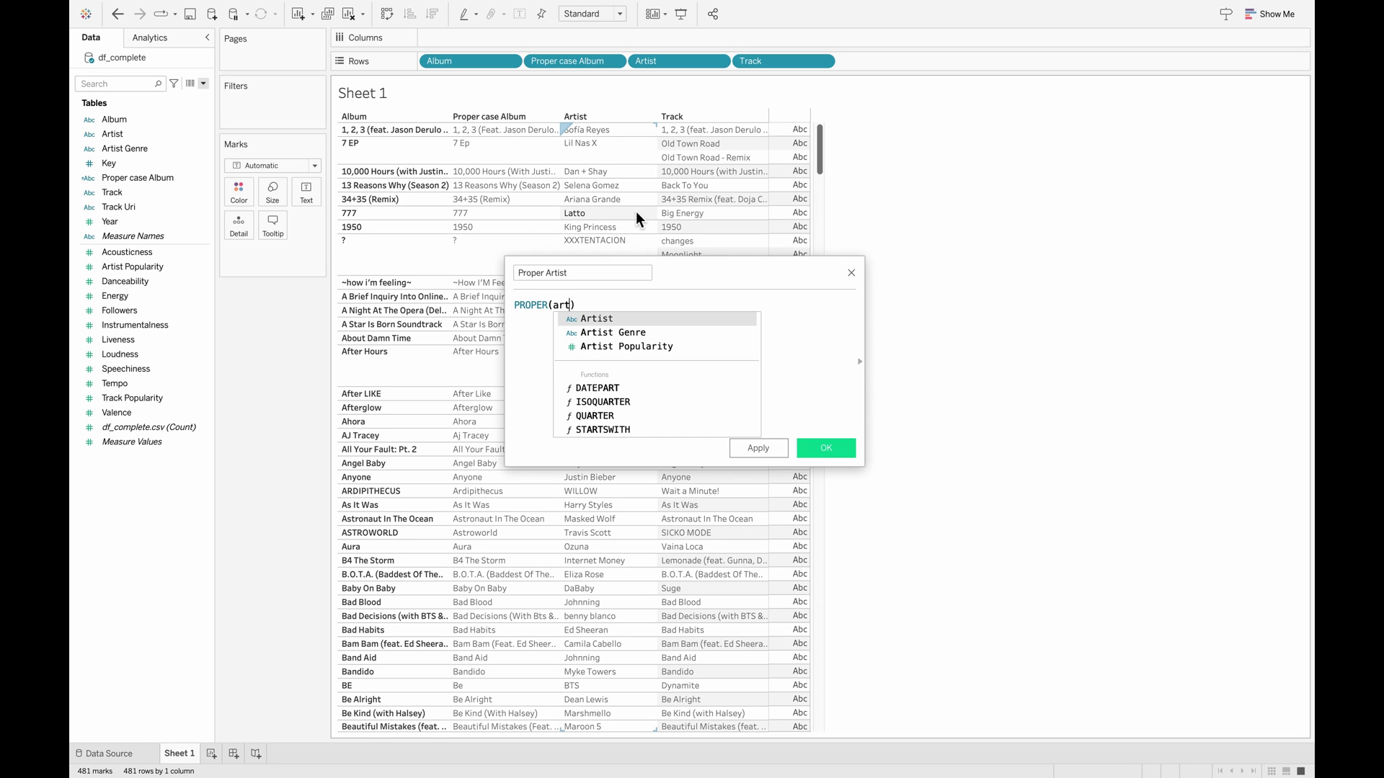
key("Return")
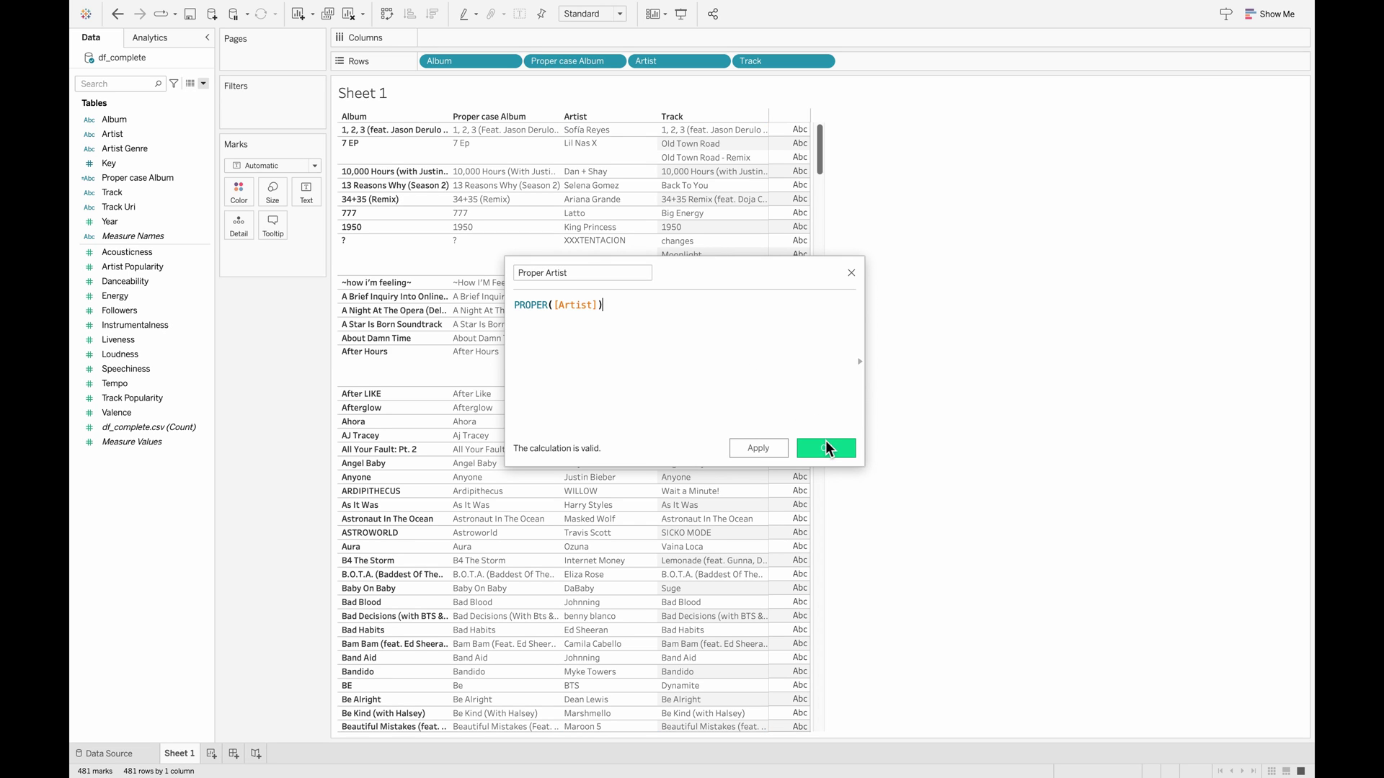
left_click(824, 447)
left_click_drag(161, 183, 749, 72)
left_click(206, 85)
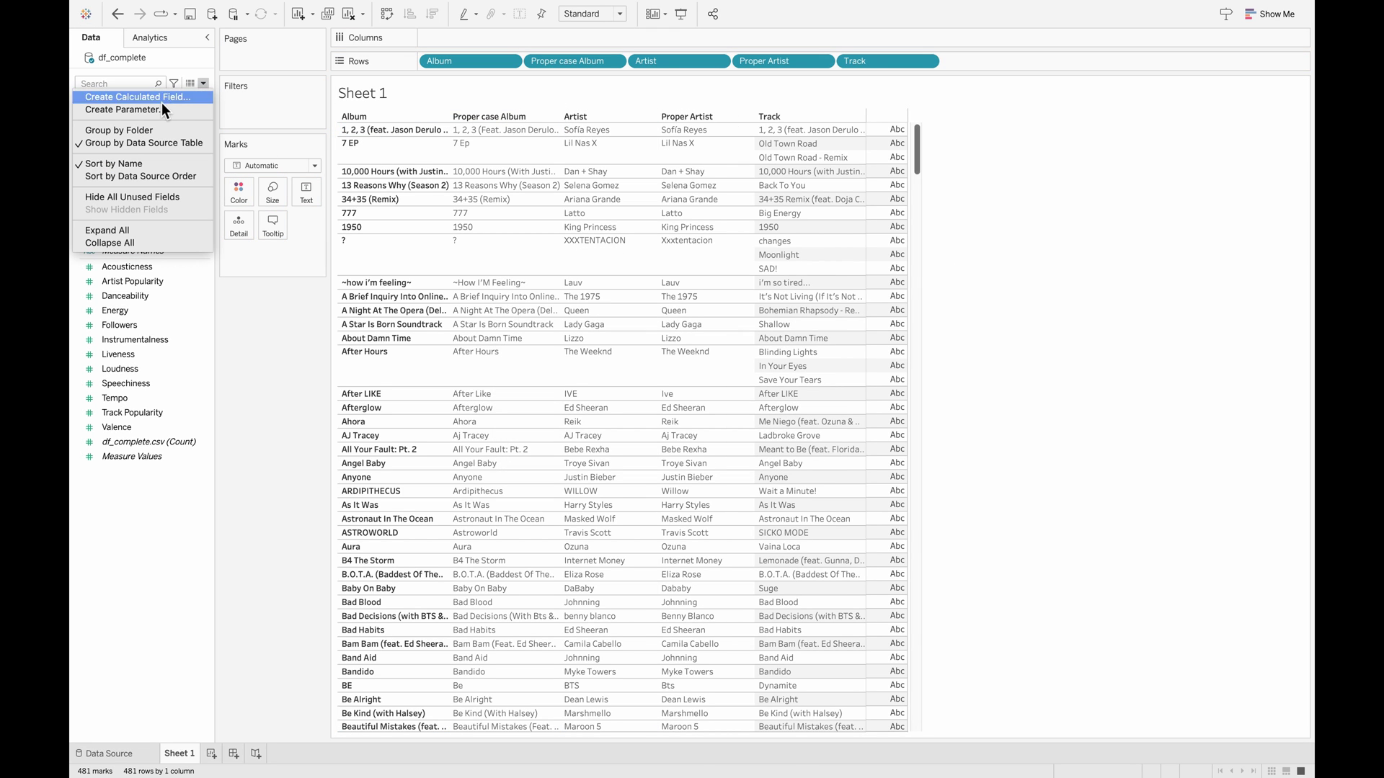
Create the calculated field 'Proper Track' as PROPER([Track]) and place it on Rows after Track.
left_click(162, 102)
type("Proper")
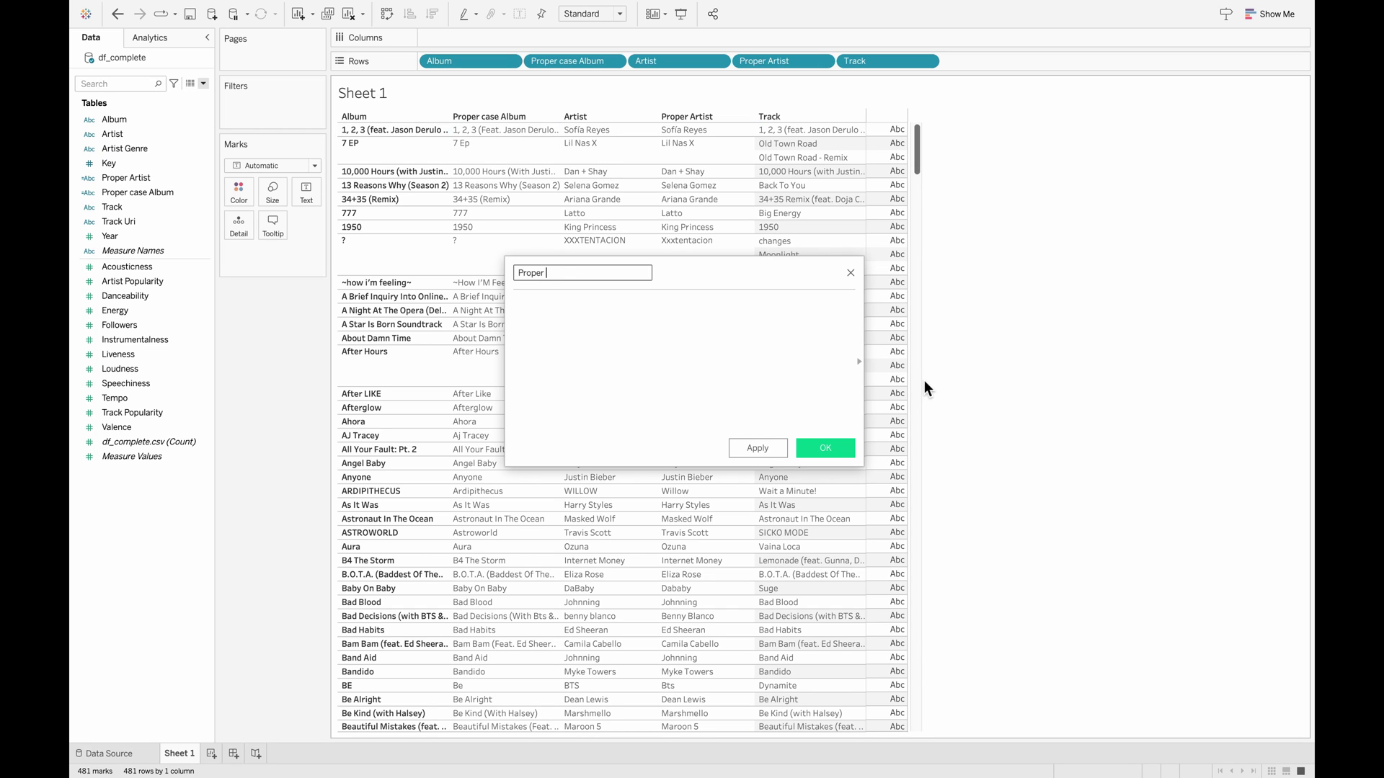
type(" Track")
key("Tab")
type("proper")
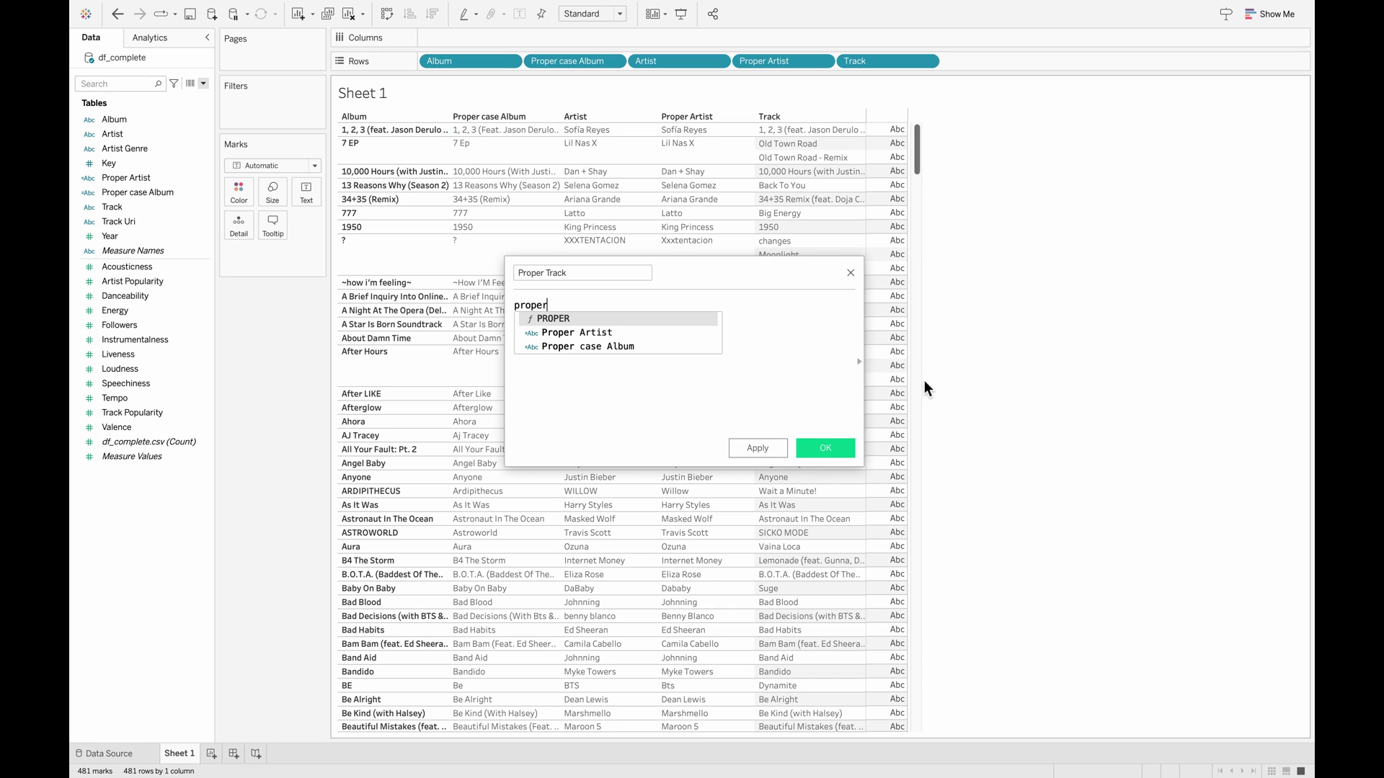
key("Return")
type("tra")
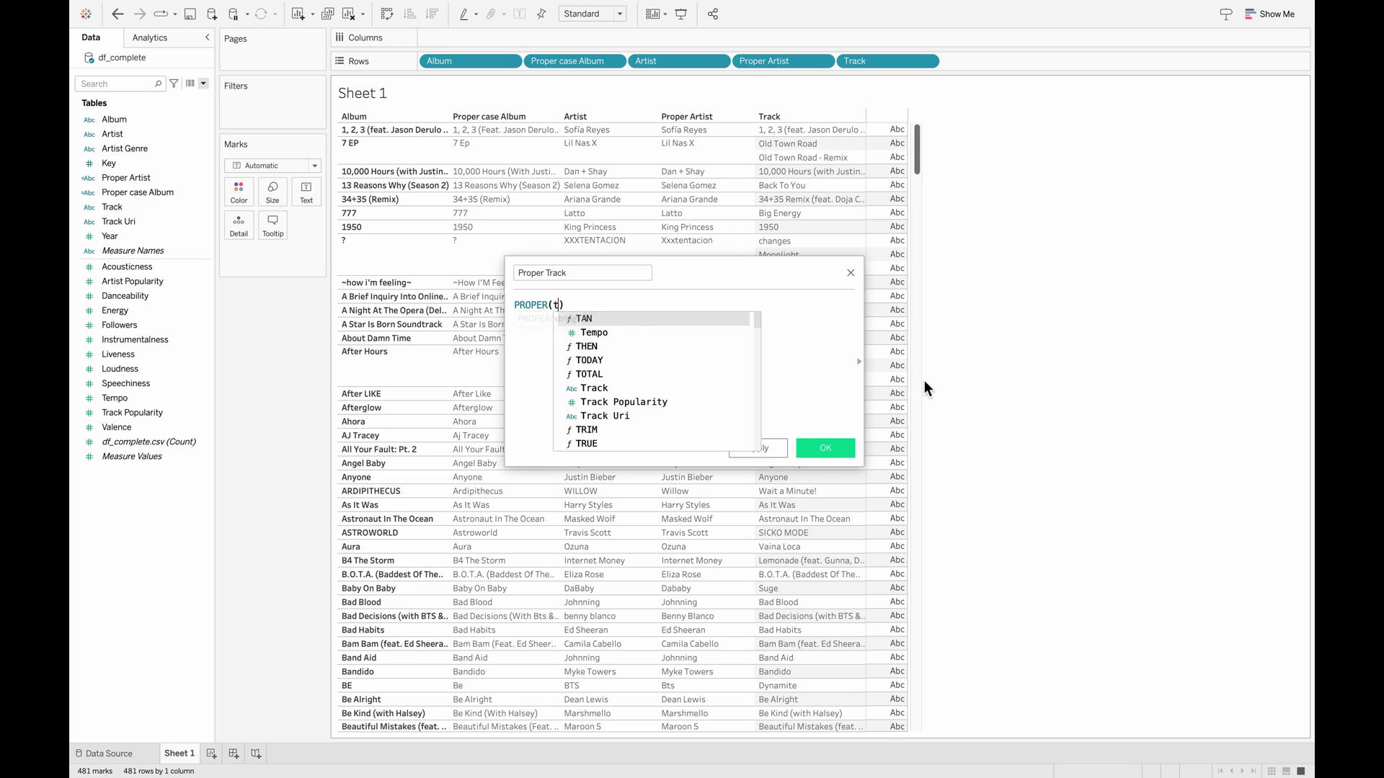
key("Return")
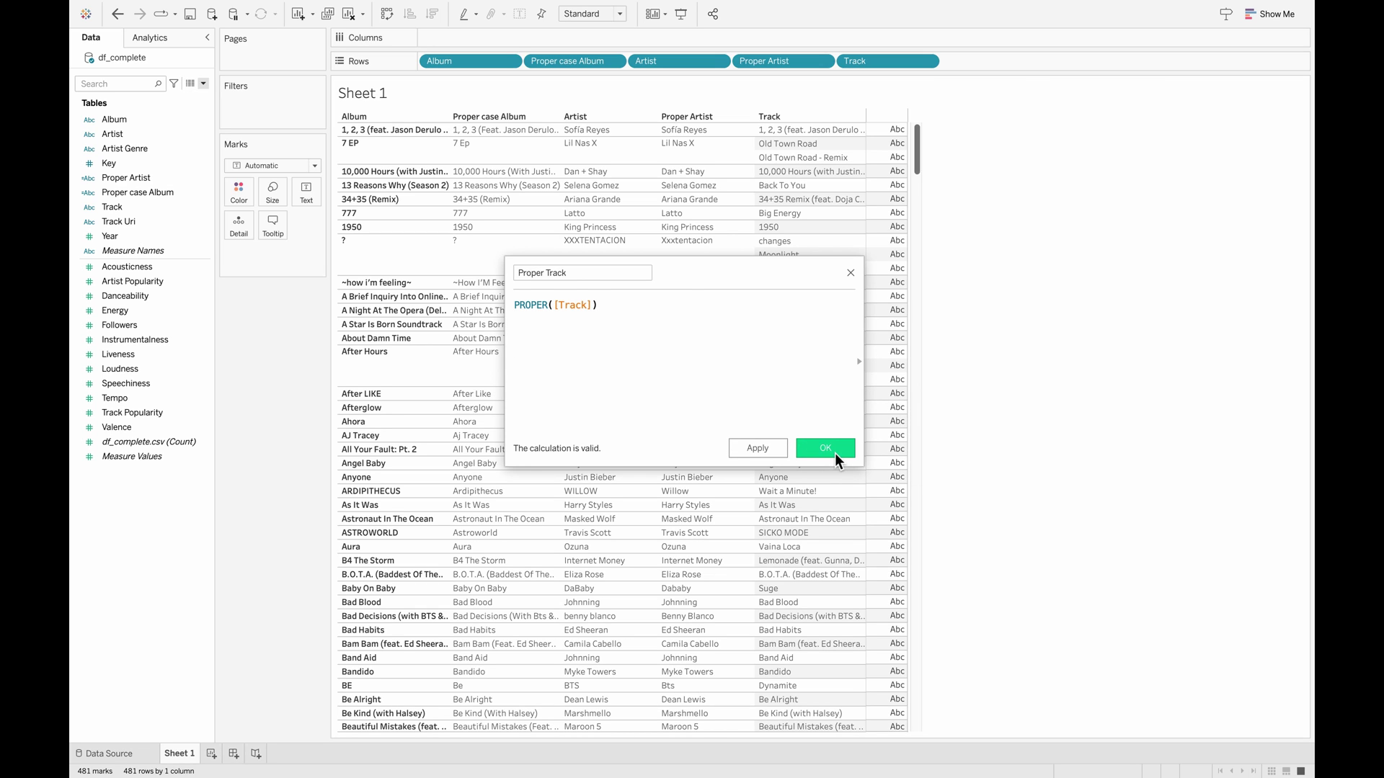
left_click(828, 448)
left_click_drag(125, 209, 1058, 59)
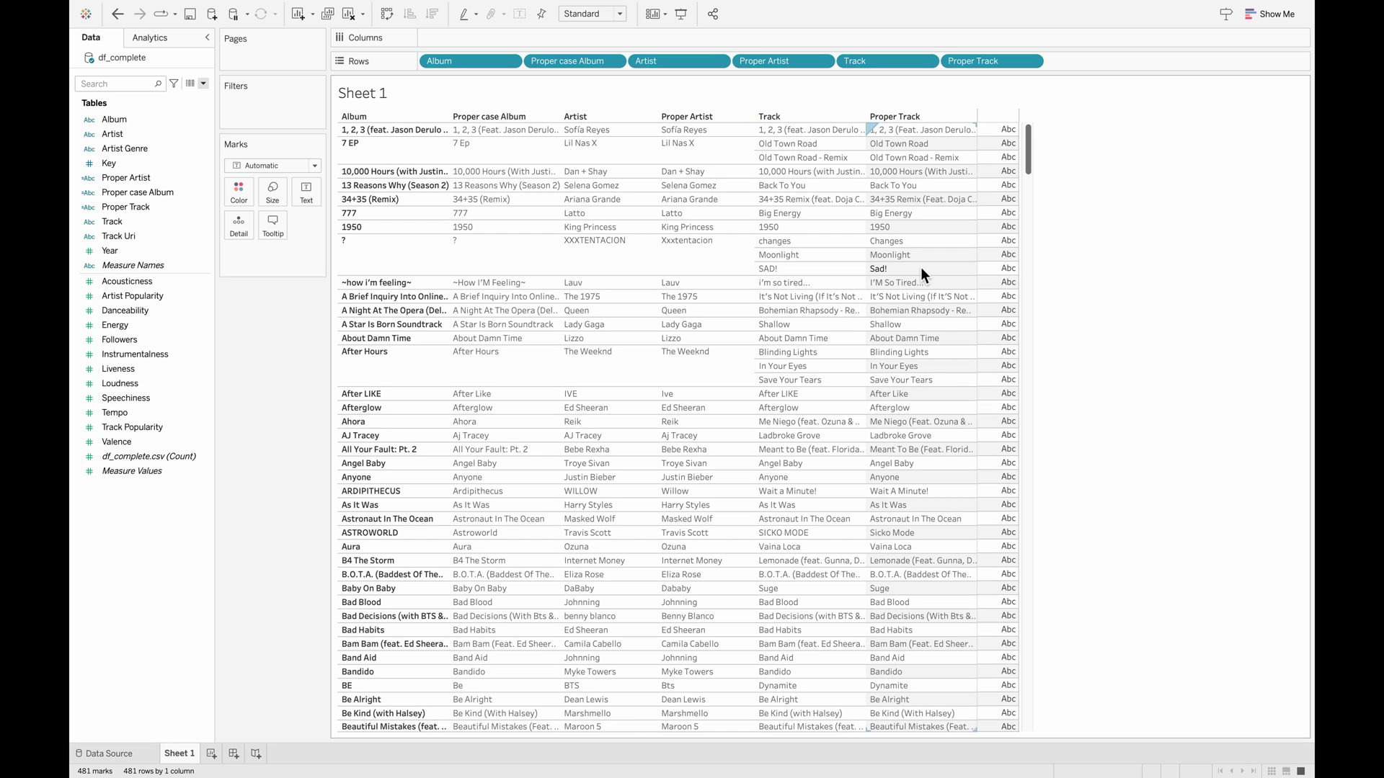
Remove the original Album, Artist and Track pills and plot Artist Popularity as horizontal bars.
scroll(924, 627, "down", 1)
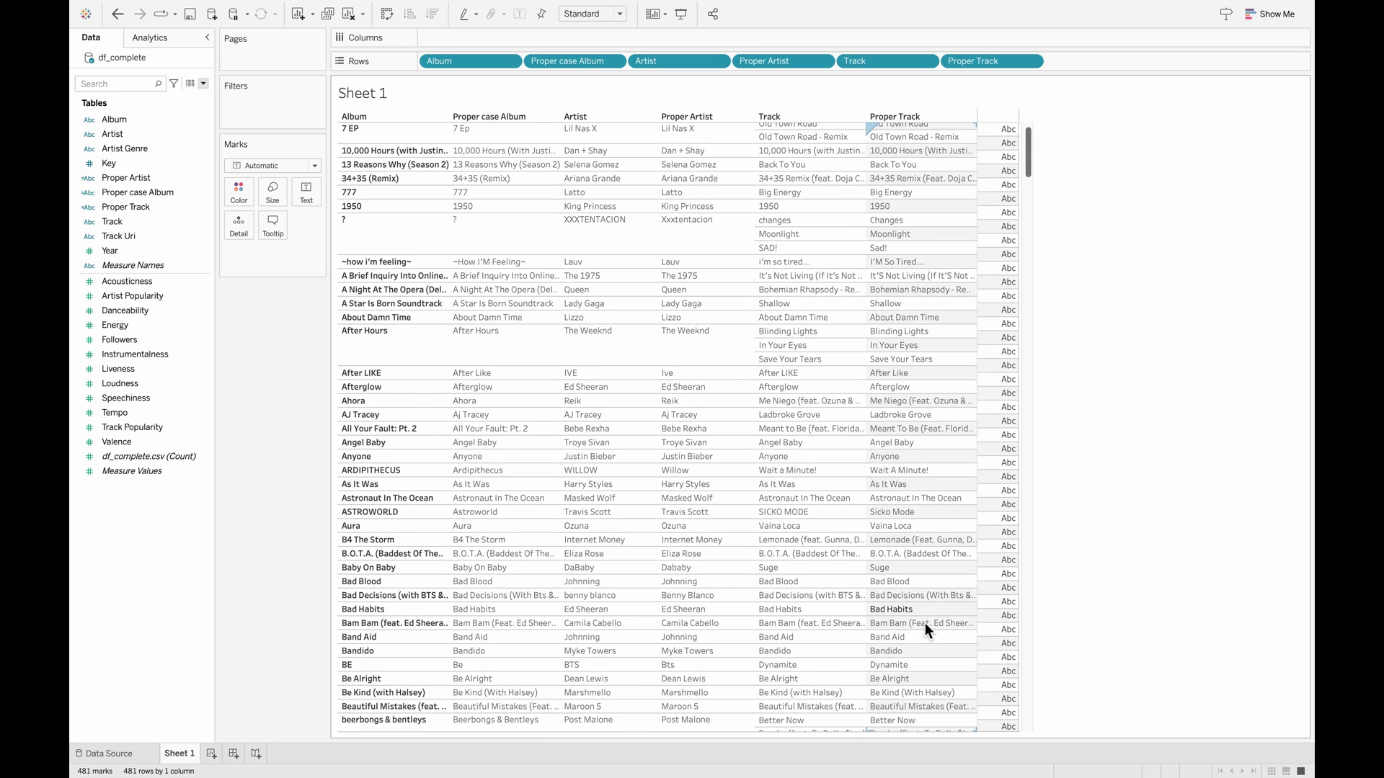
scroll(924, 623, "down", 2)
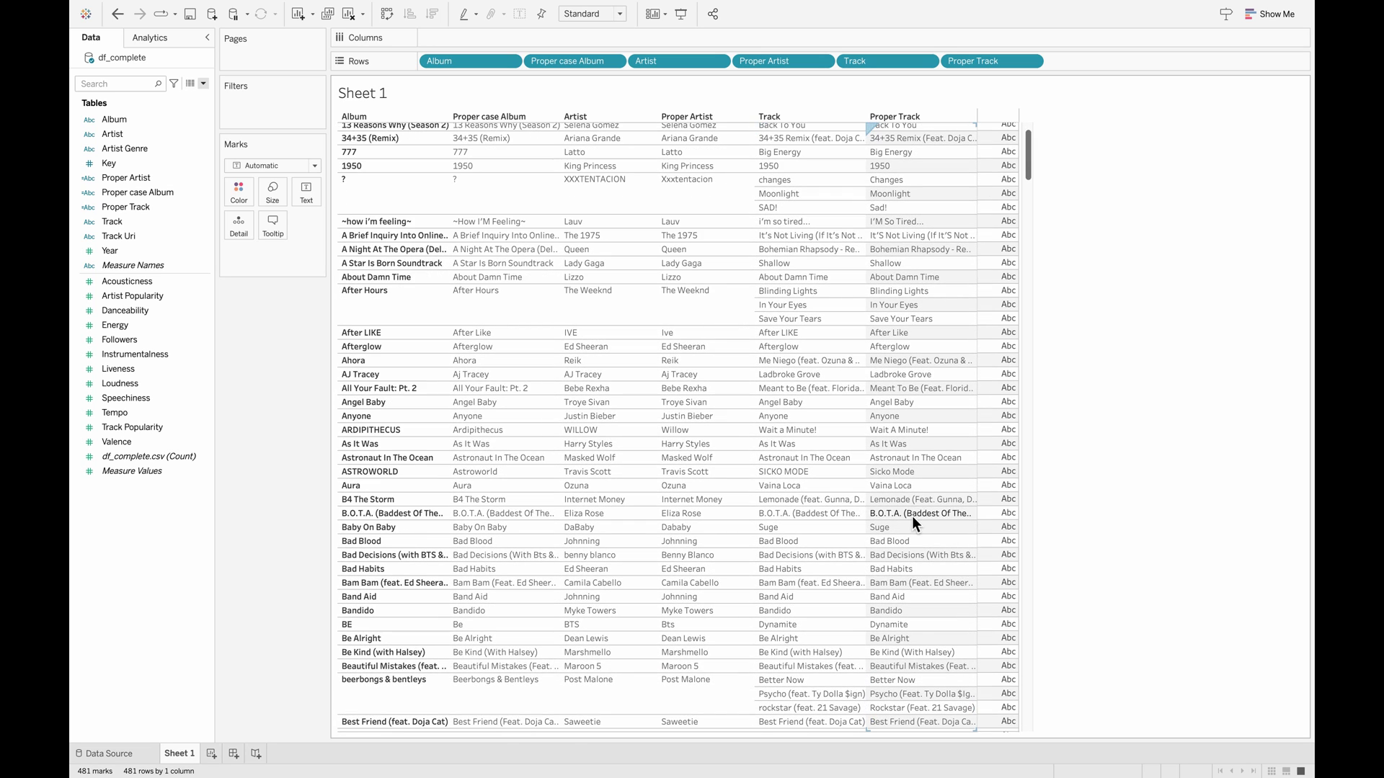
scroll(911, 516, "down", 8)
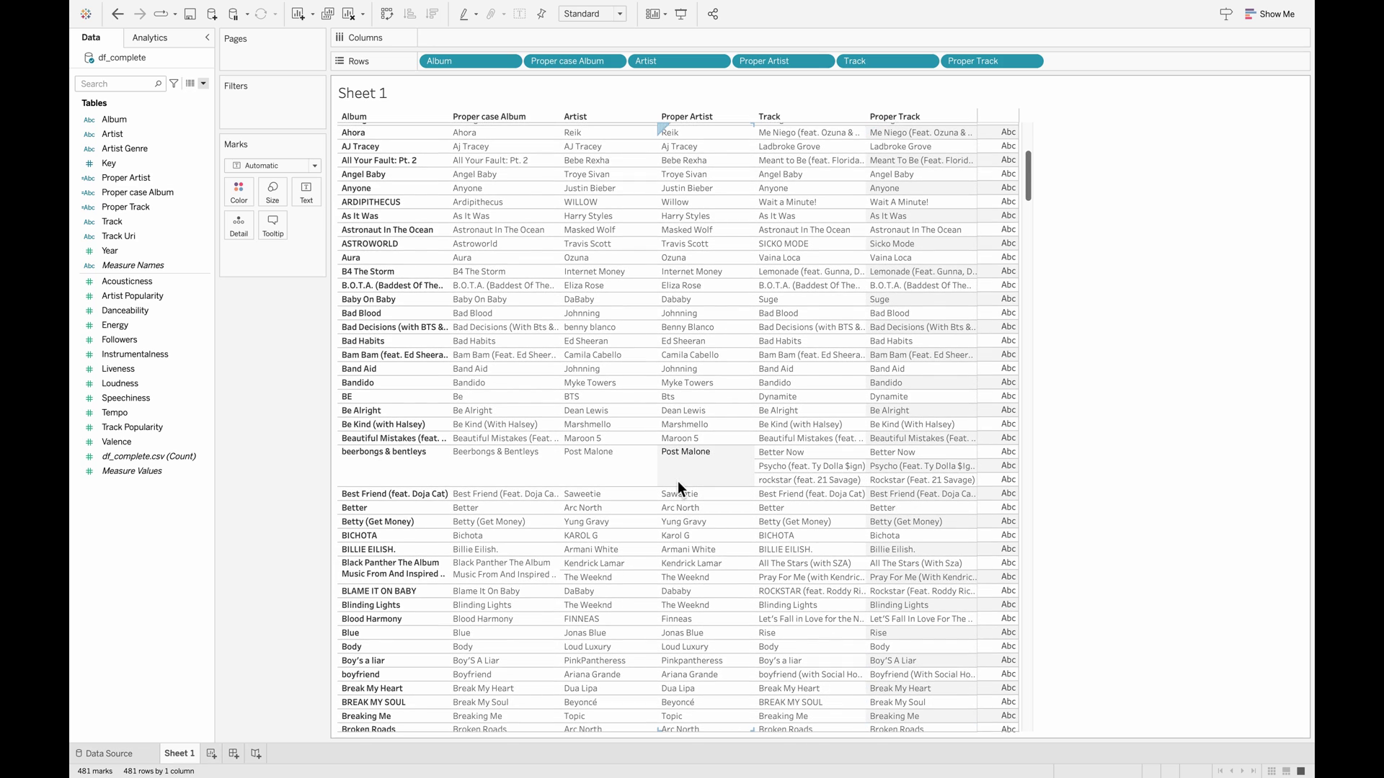
scroll(686, 490, "down", 3)
scroll(685, 490, "down", 8)
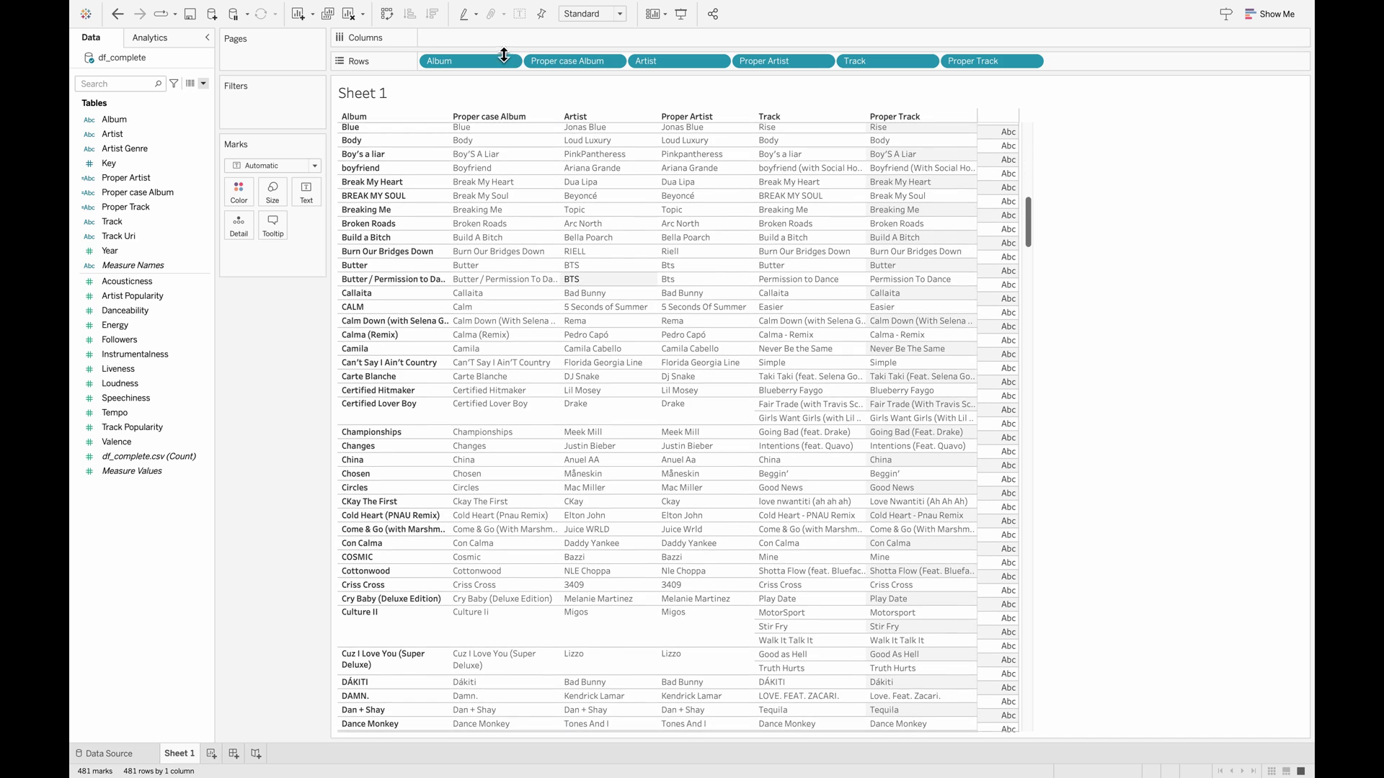
left_click_drag(483, 58, 281, 288)
left_click_drag(577, 59, 272, 323)
left_click_drag(676, 62, 274, 331)
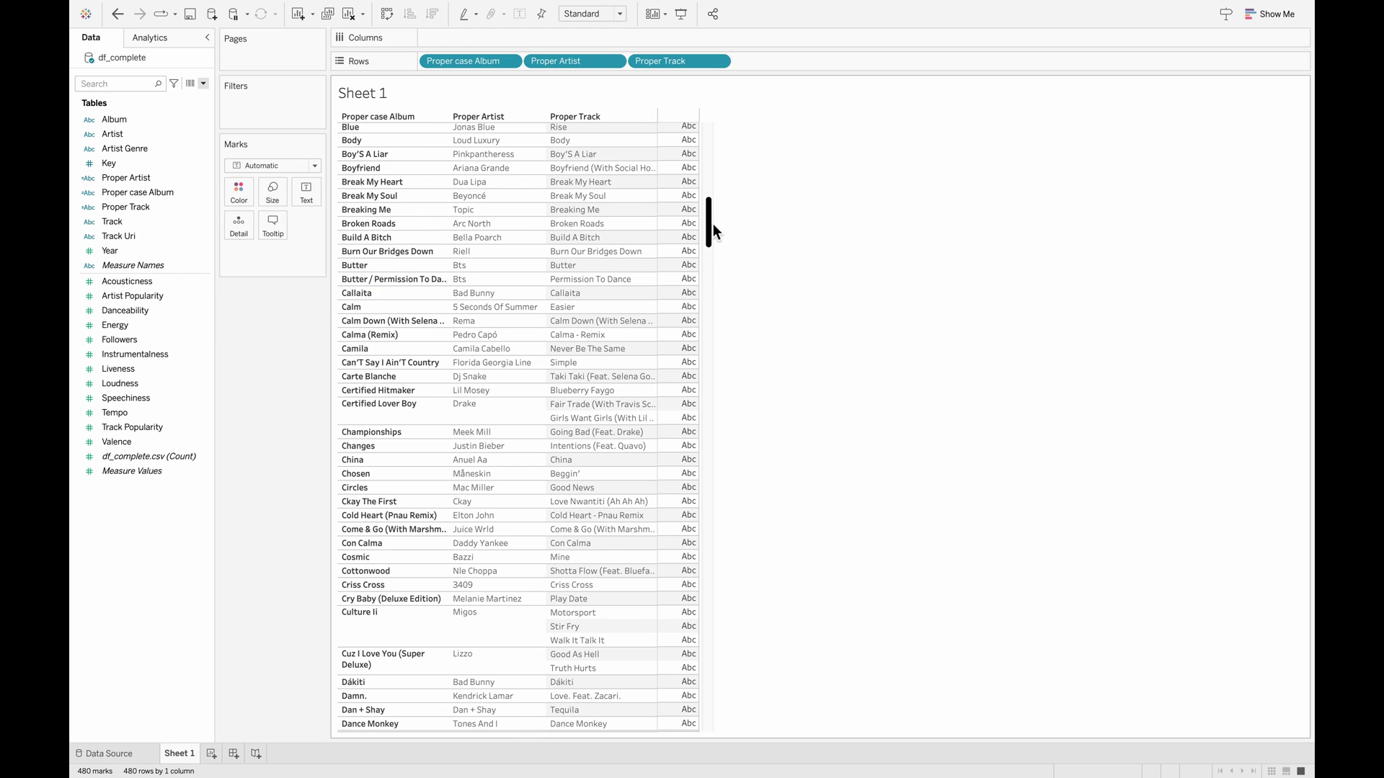
left_click_drag(710, 224, 723, 107)
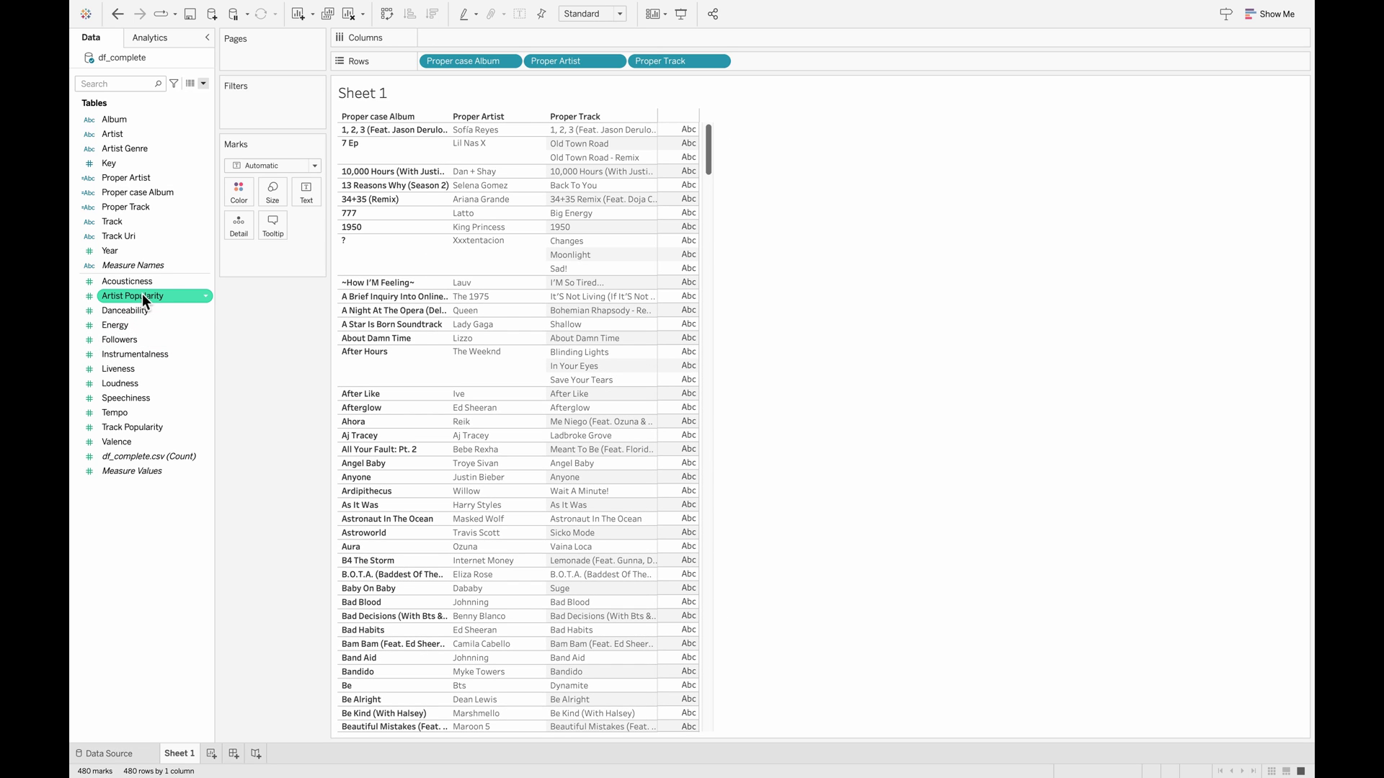
left_click_drag(141, 296, 483, 40)
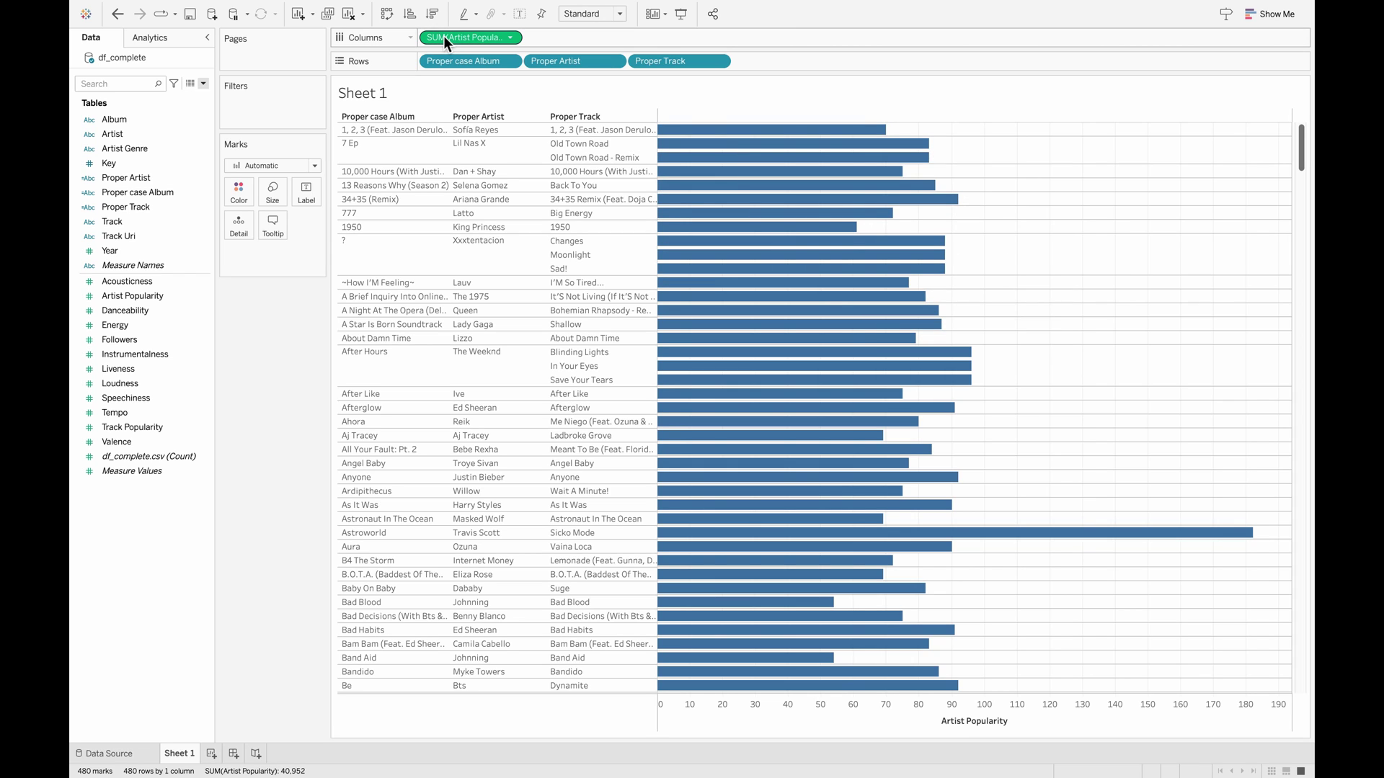
Color the bars by Artist Popularity, sort them descending, and put Proper Track first on Rows.
mouse_move(443, 36)
left_mouse_down()
mouse_move(249, 248)
mouse_move(247, 189)
left_mouse_up()
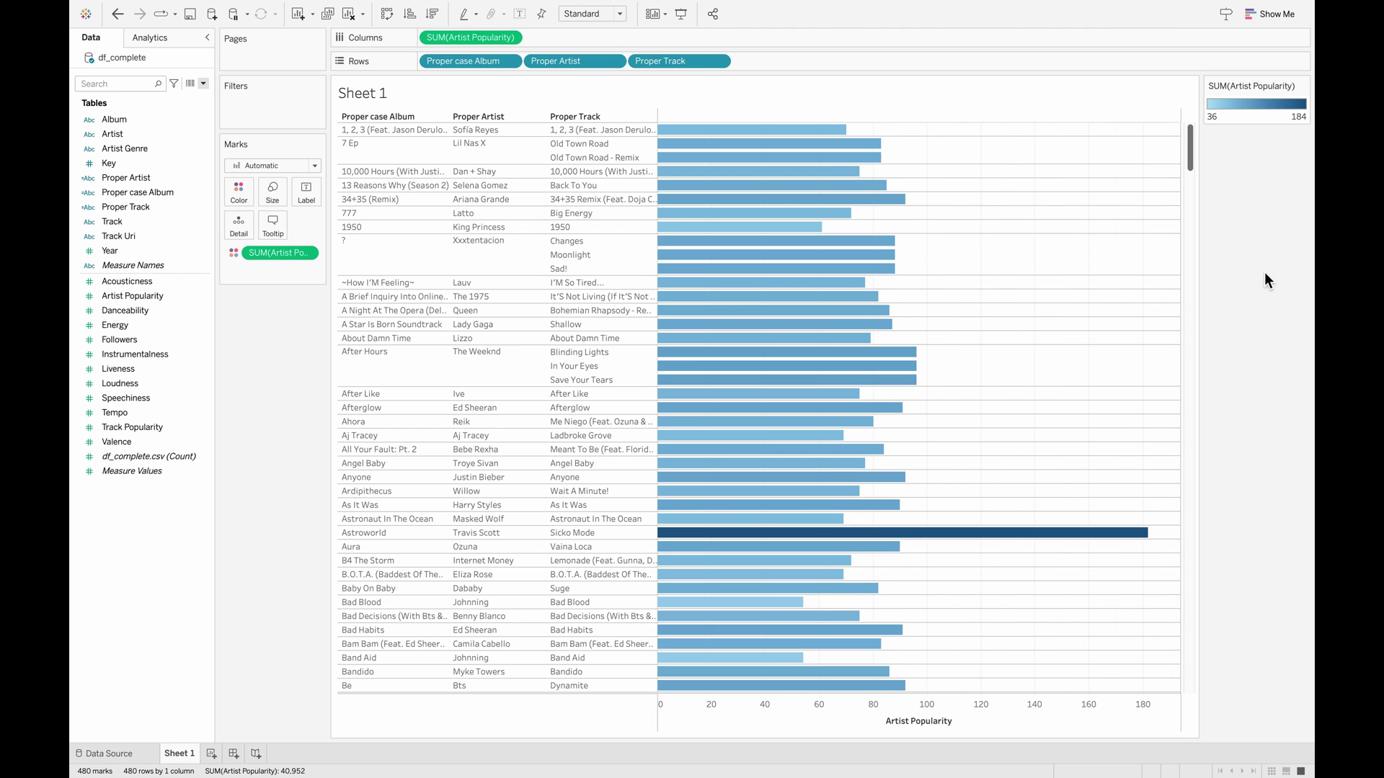
left_click(432, 13)
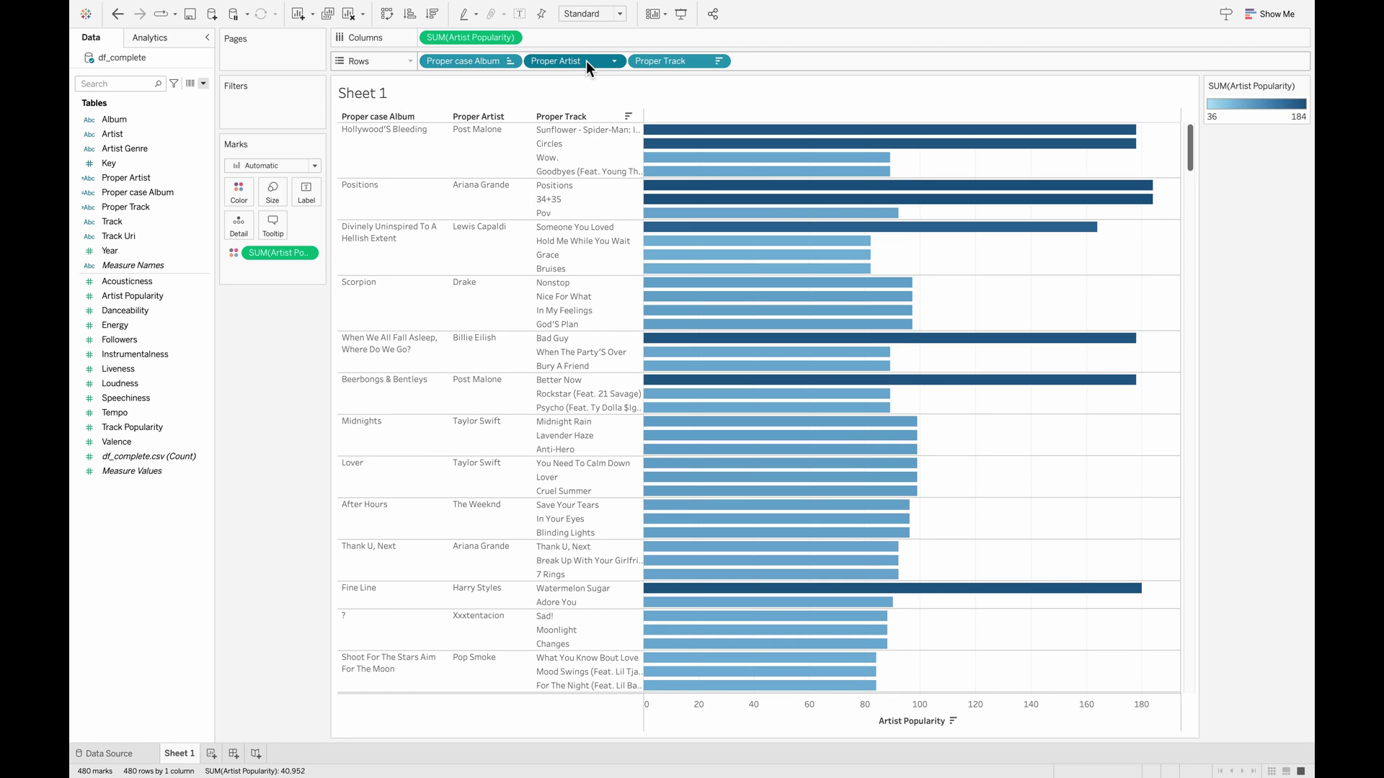
left_click_drag(644, 60, 470, 63)
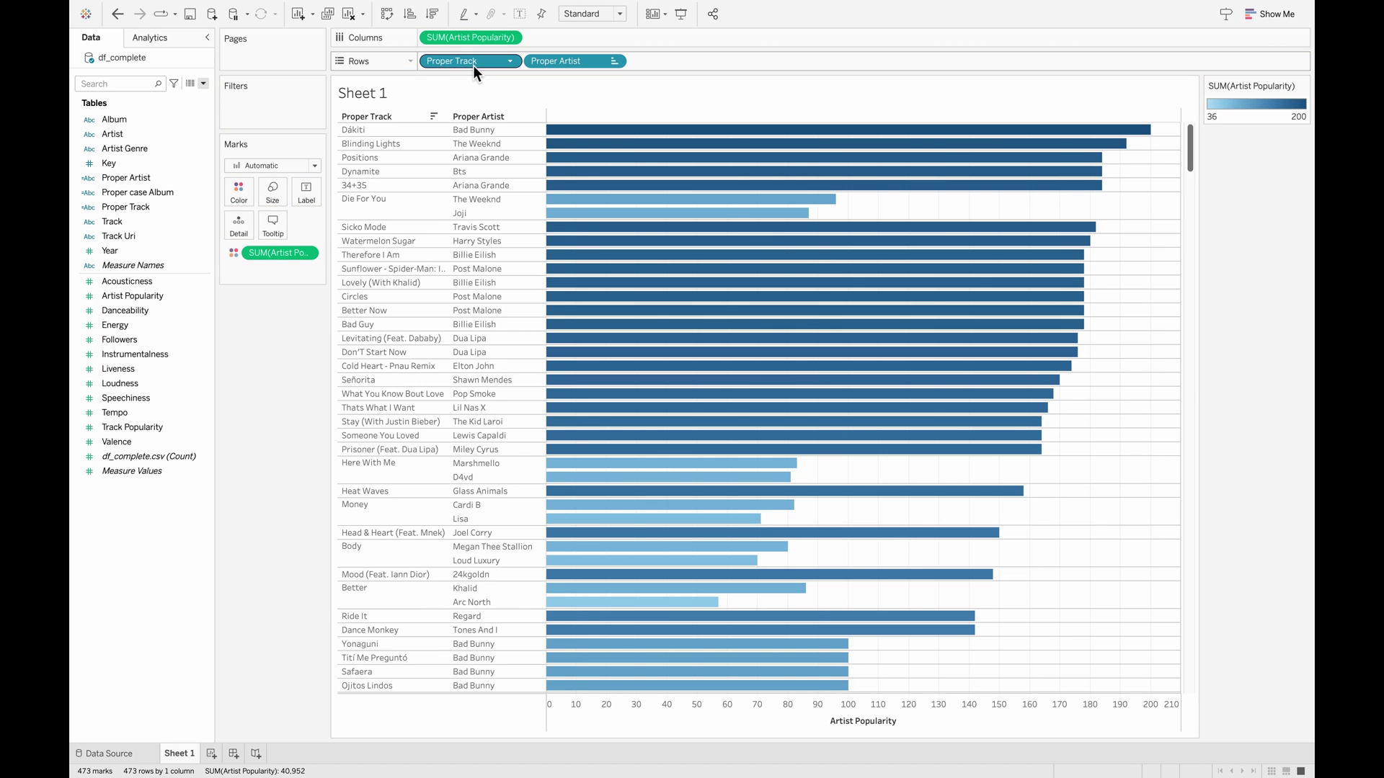